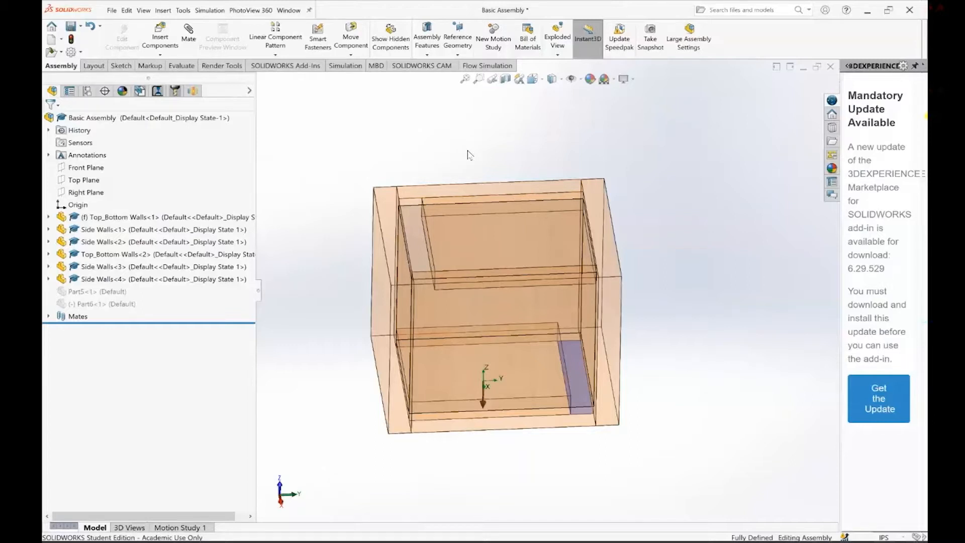
pyautogui.moveTo(468, 154); pyautogui.dragTo(488, 213, button='middle')
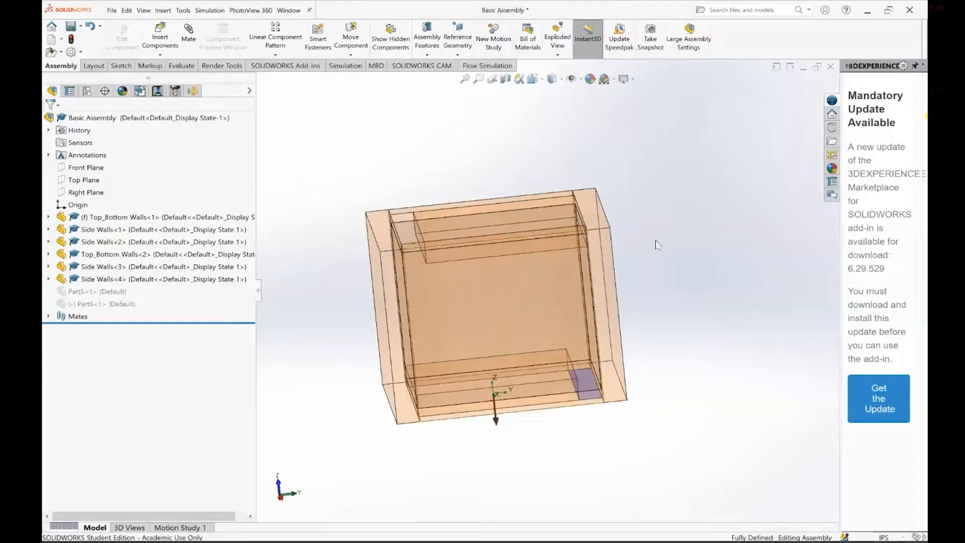
pyautogui.moveTo(621, 295); pyautogui.dragTo(617, 299, button='middle')
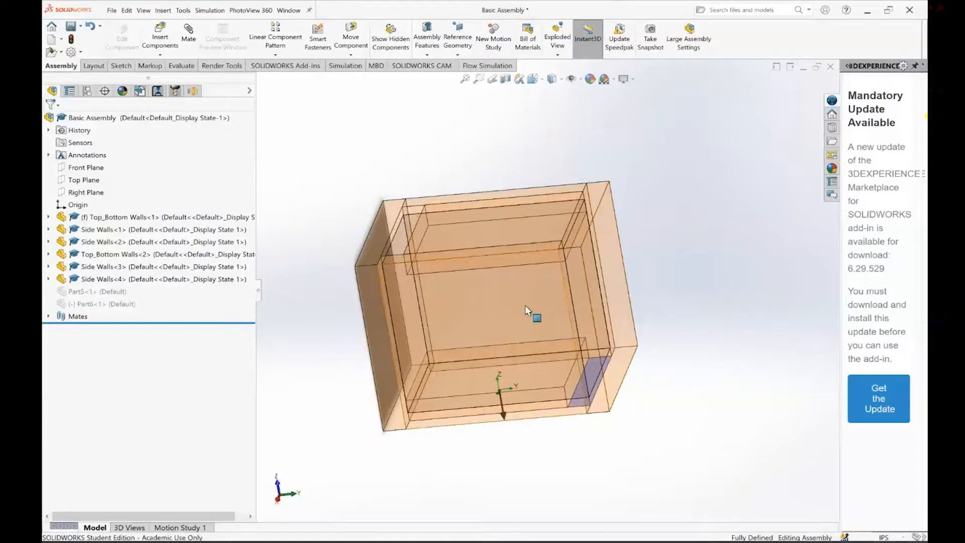
pyautogui.moveTo(527, 311); pyautogui.dragTo(582, 351, button='middle')
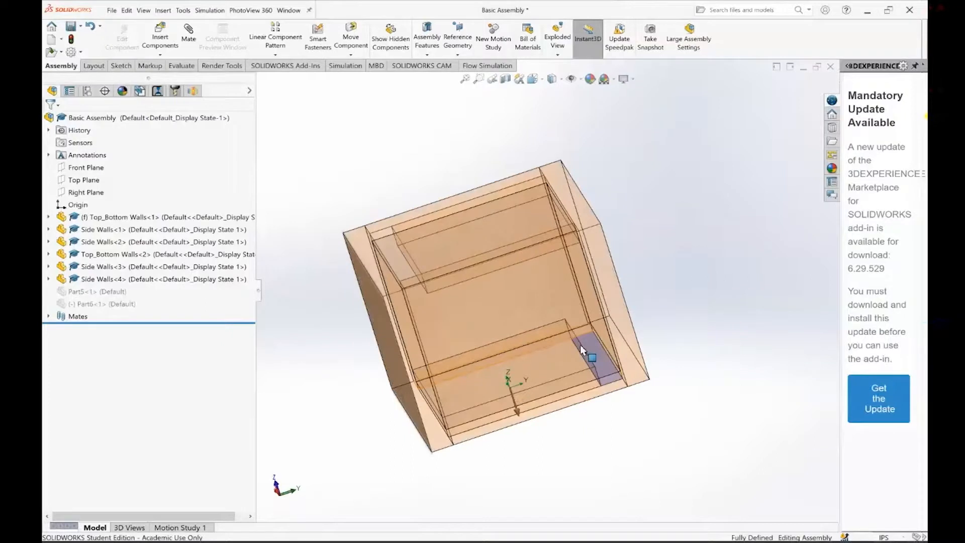
pyautogui.moveTo(504, 267); pyautogui.dragTo(395, 246, button='middle')
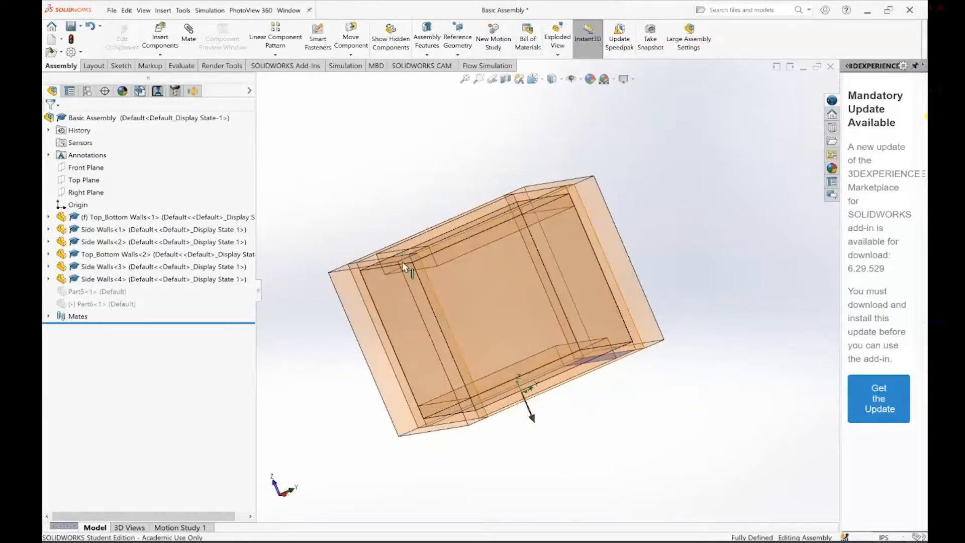
pyautogui.moveTo(431, 276); pyautogui.dragTo(430, 294, button='middle')
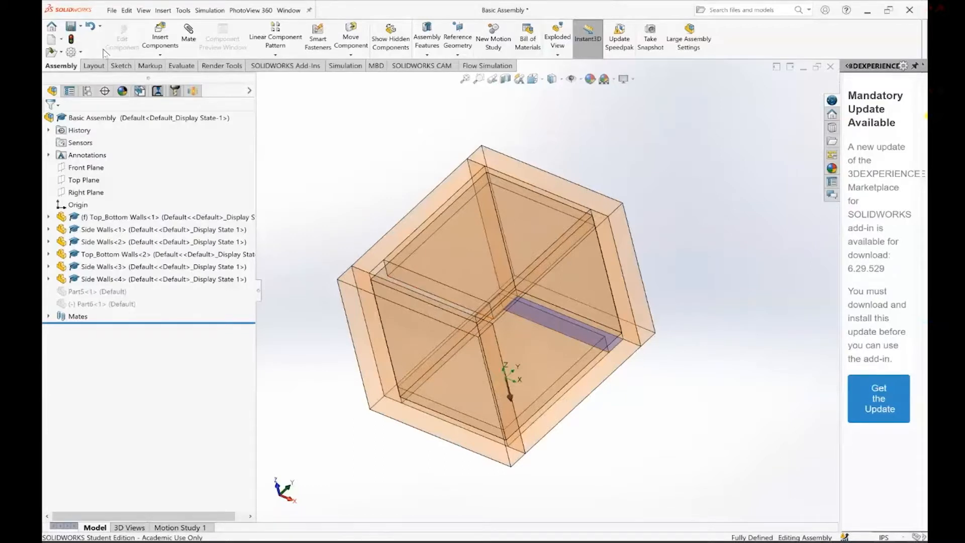
# Check in the add-ins list that SOLIDWORKS Flow Simulation 2020 is enabled
pyautogui.click(77, 53)
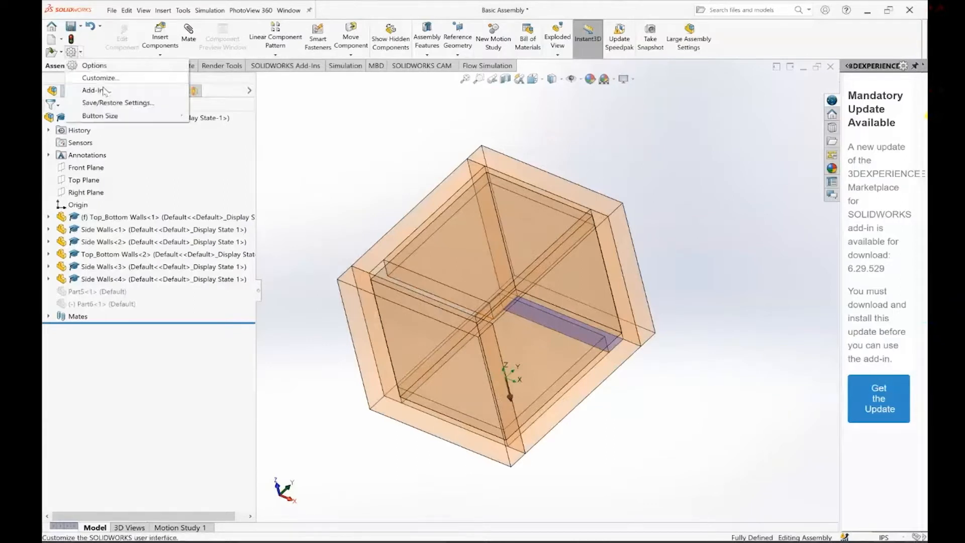
pyautogui.click(95, 90)
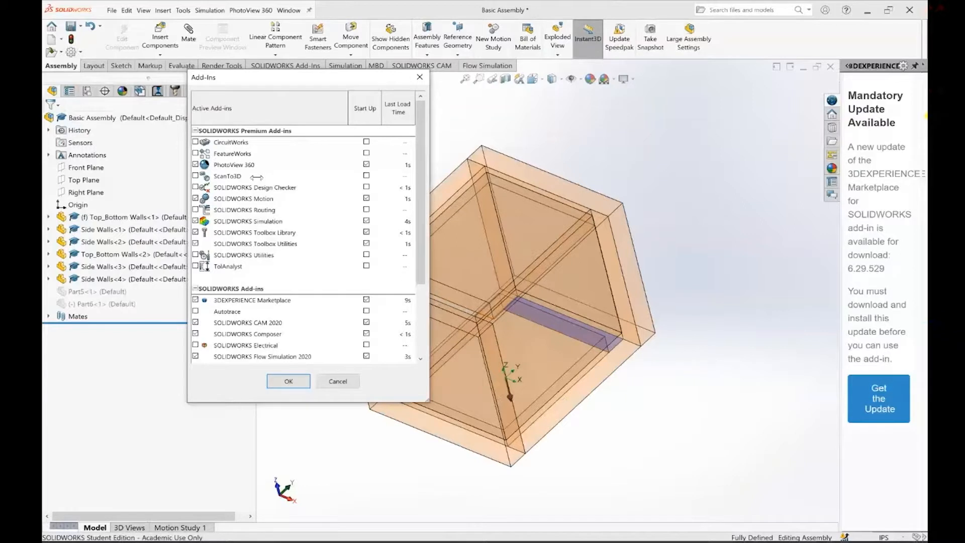
pyautogui.scroll(-3, 300, 272)
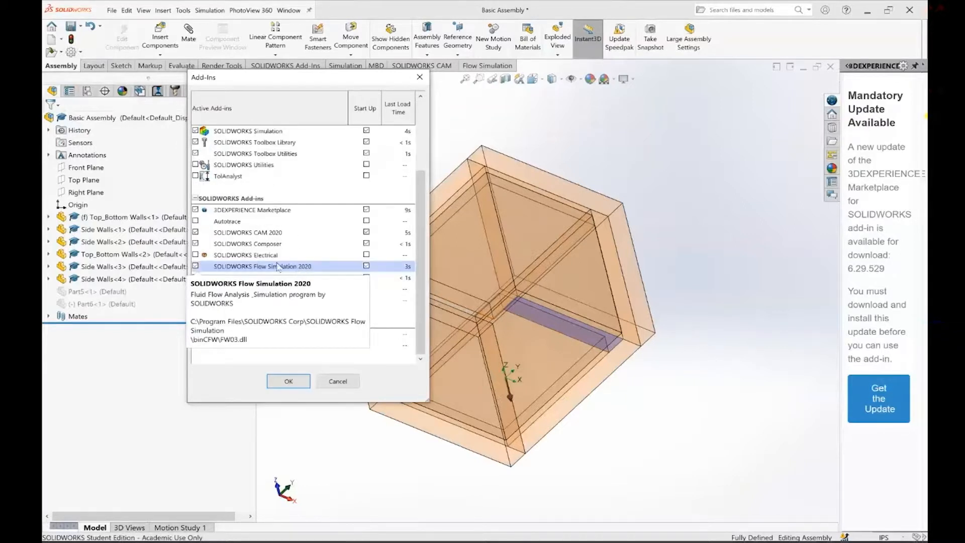
pyautogui.click(288, 381)
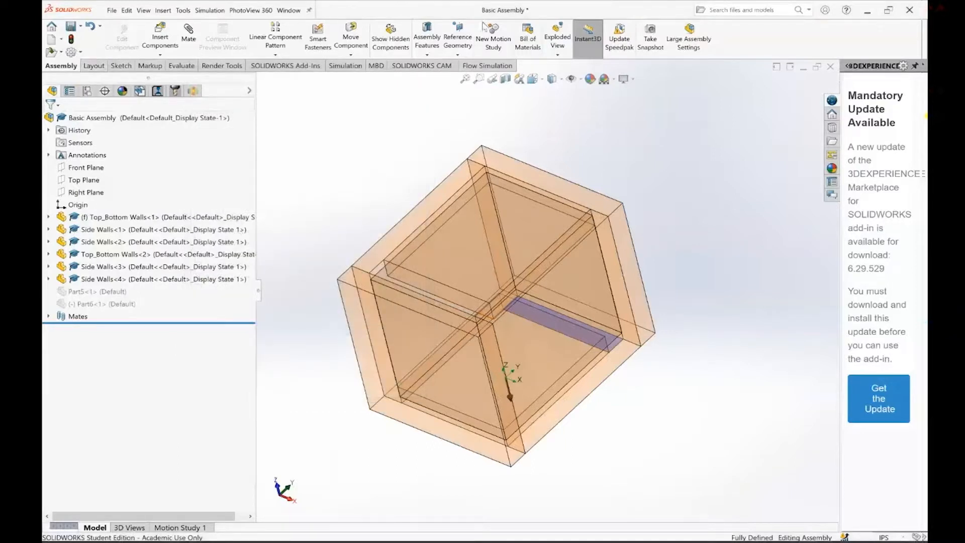
# Start a new Flow Simulation project with the Wizard, named "Natural Convection and Conduction" and using the USA unit system
pyautogui.click(484, 68)
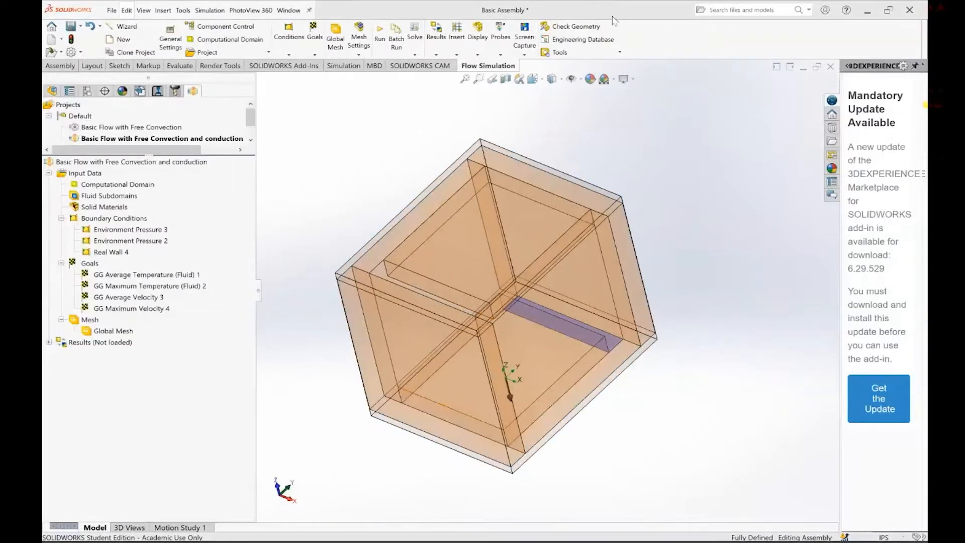
pyautogui.click(126, 27)
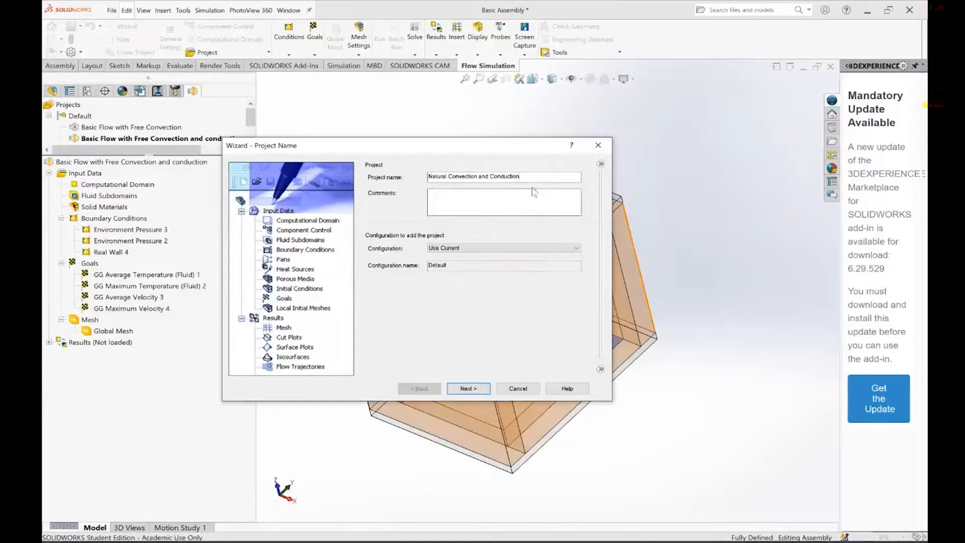
pyautogui.click(468, 389)
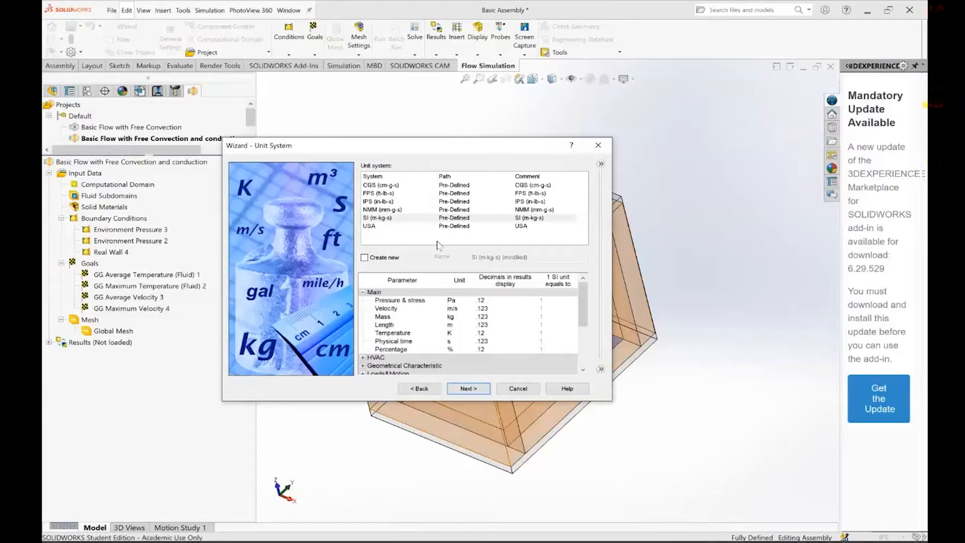
pyautogui.click(378, 228)
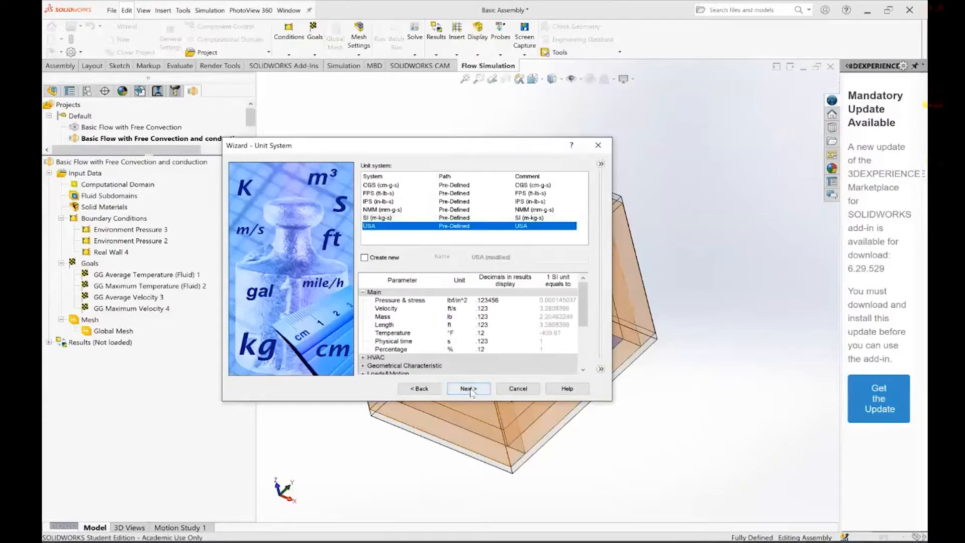
pyautogui.click(469, 389)
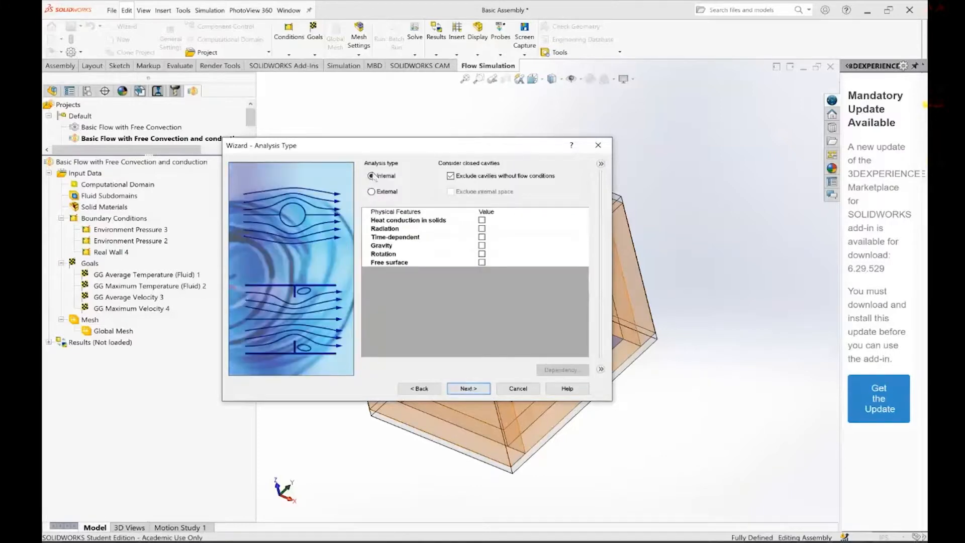
# Include heat conduction in solids and gravity as physical features of the internal analysis
pyautogui.click(482, 220)
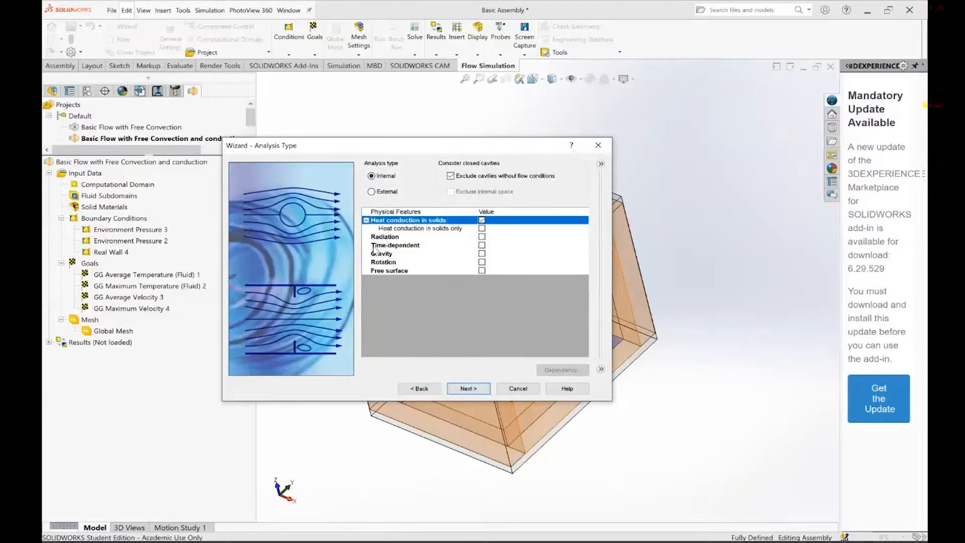
pyautogui.click(482, 254)
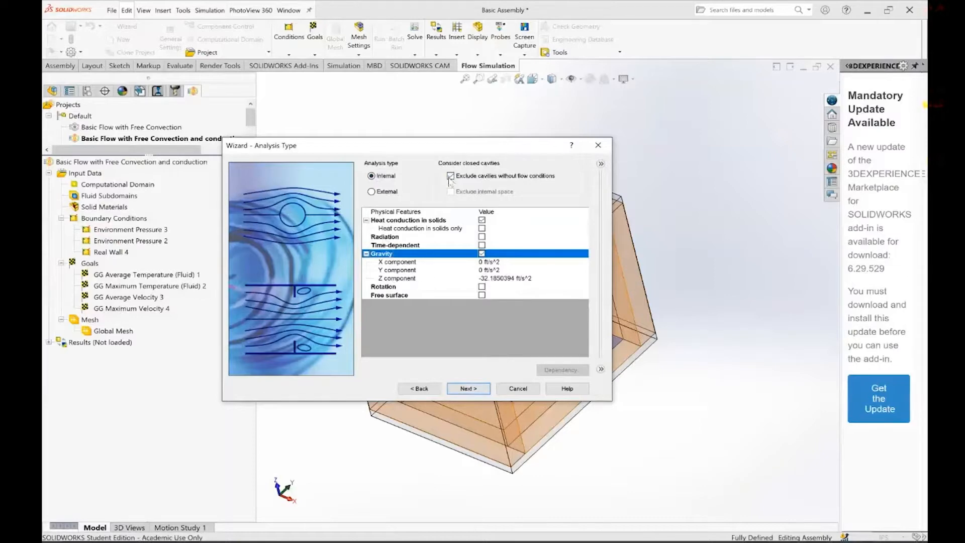
pyautogui.moveTo(450, 145); pyautogui.dragTo(318, 37)
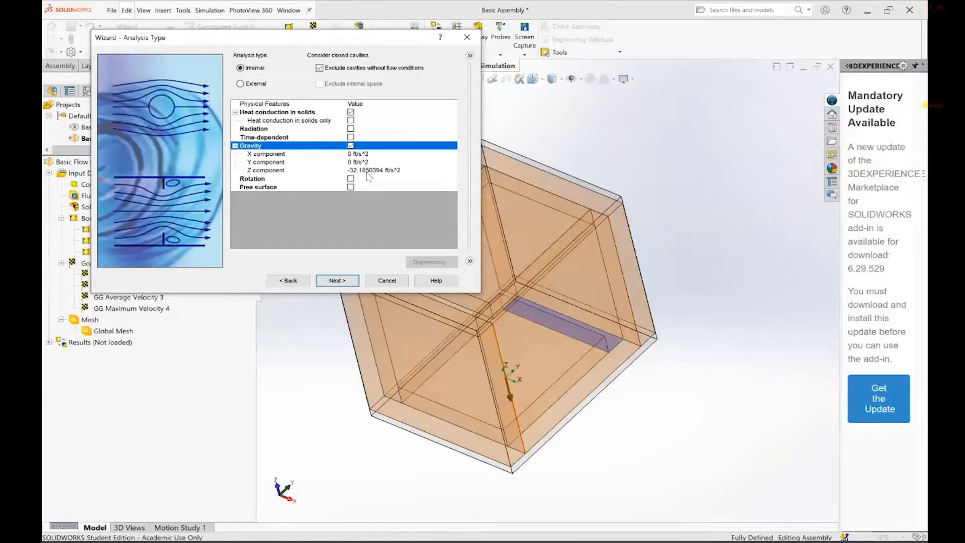
pyautogui.click(345, 281)
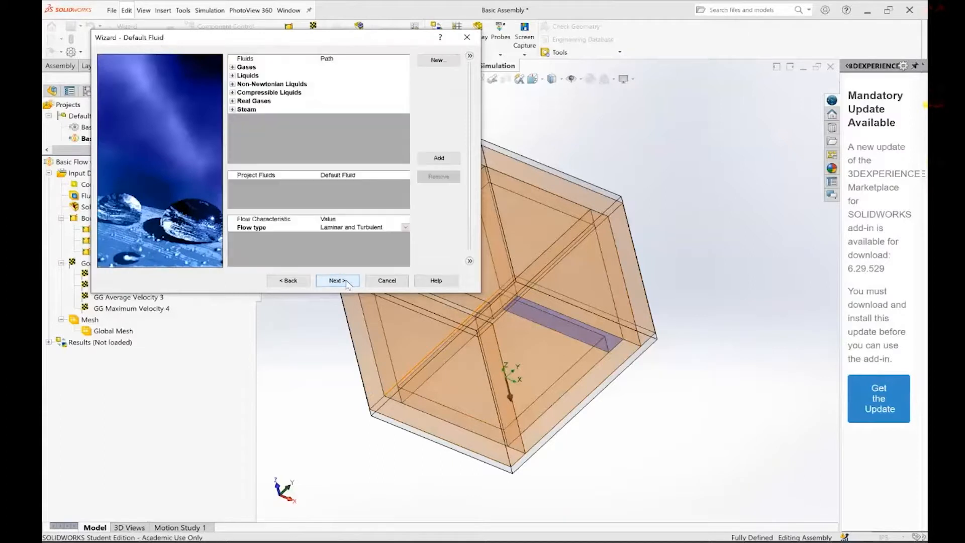
# Add the pre-defined gas Air as the project's default fluid
pyautogui.click(232, 67)
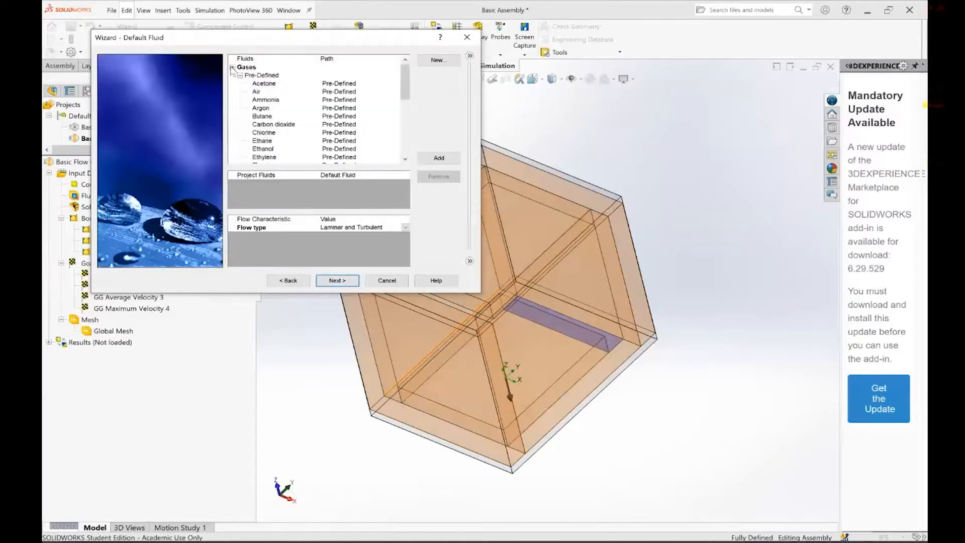
pyautogui.doubleClick(267, 93)
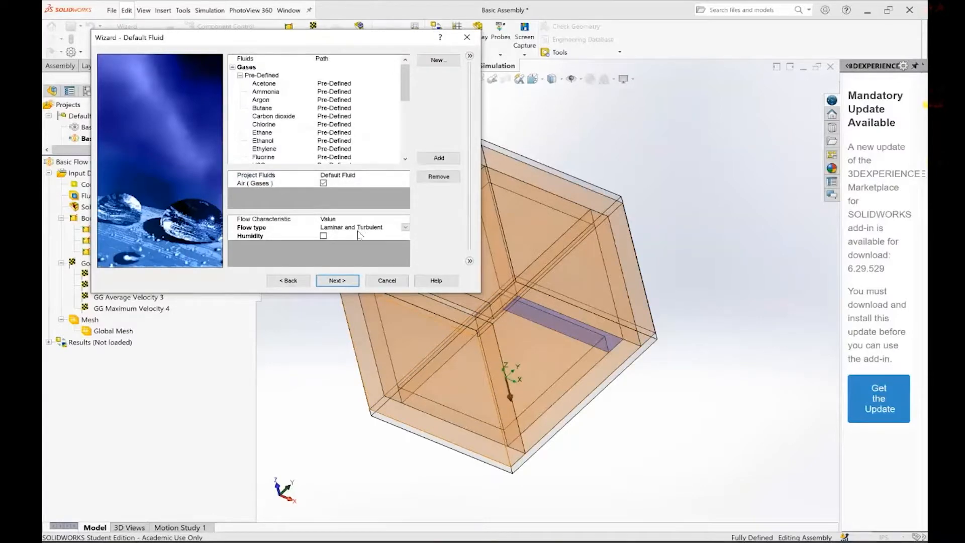
pyautogui.click(338, 281)
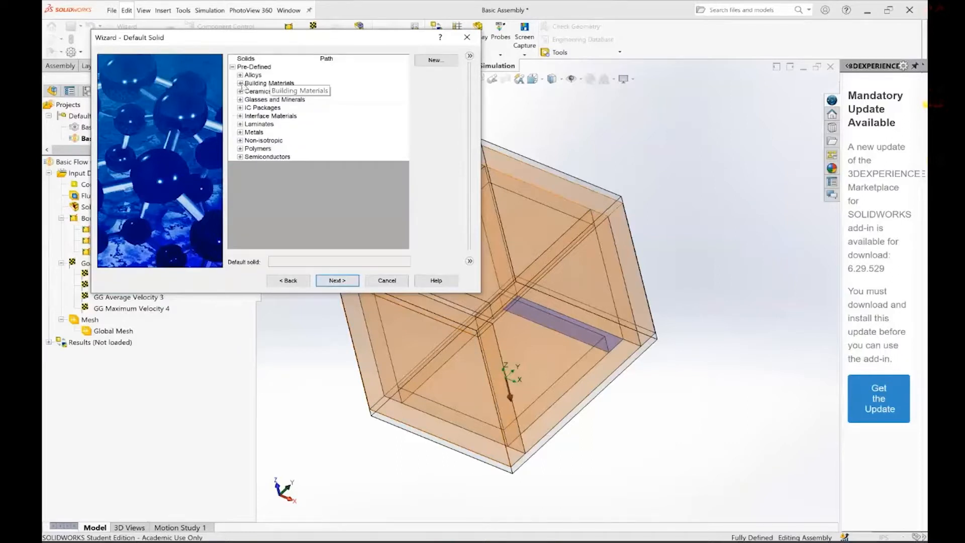
# Set Chipboard from the Boards, Sheets, and Deckings building materials as the default solid and accept the default wall conditions
pyautogui.click(240, 84)
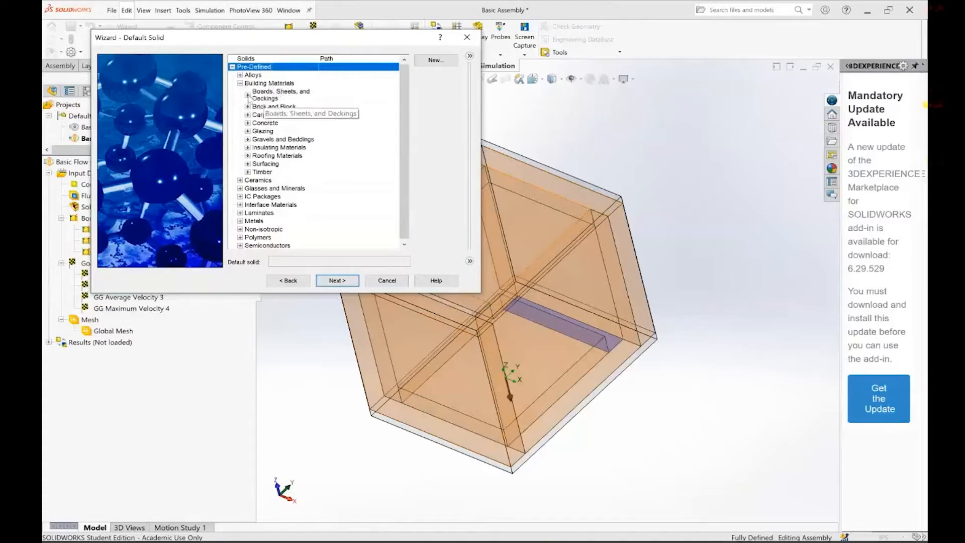
pyautogui.click(247, 95)
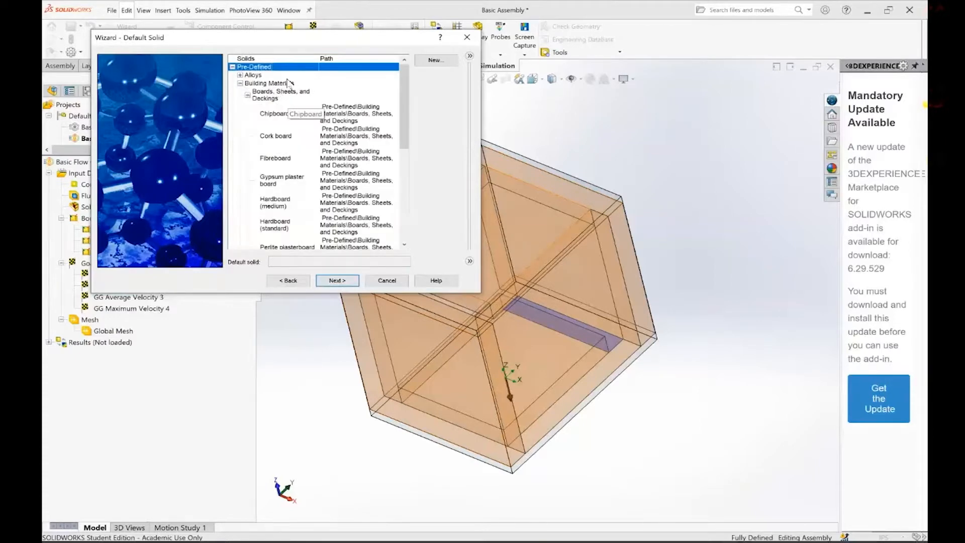
pyautogui.click(282, 117)
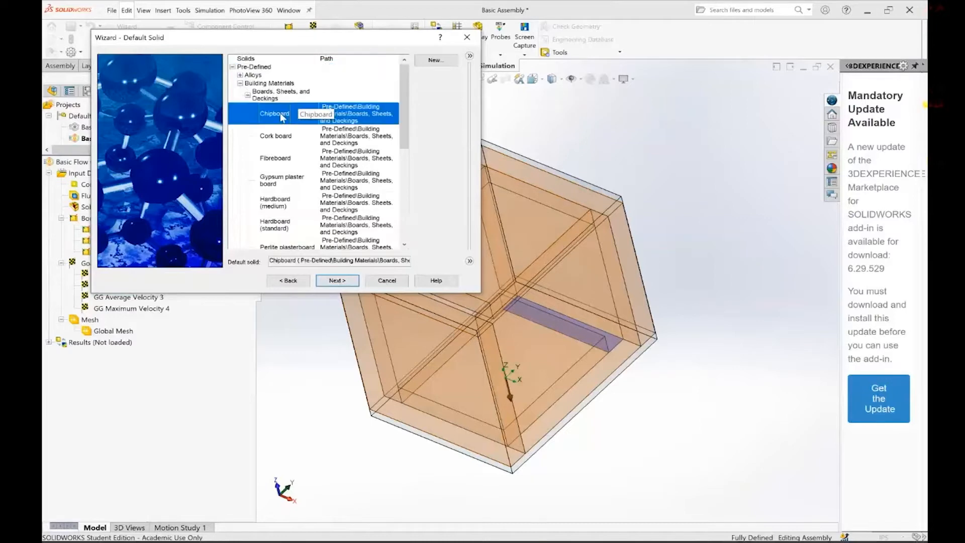
pyautogui.press('Return')
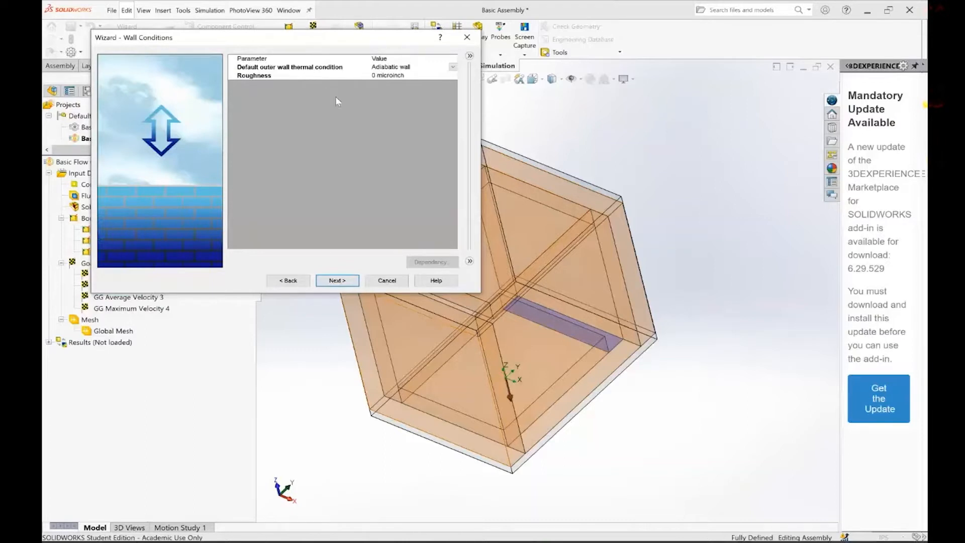
pyautogui.click(338, 281)
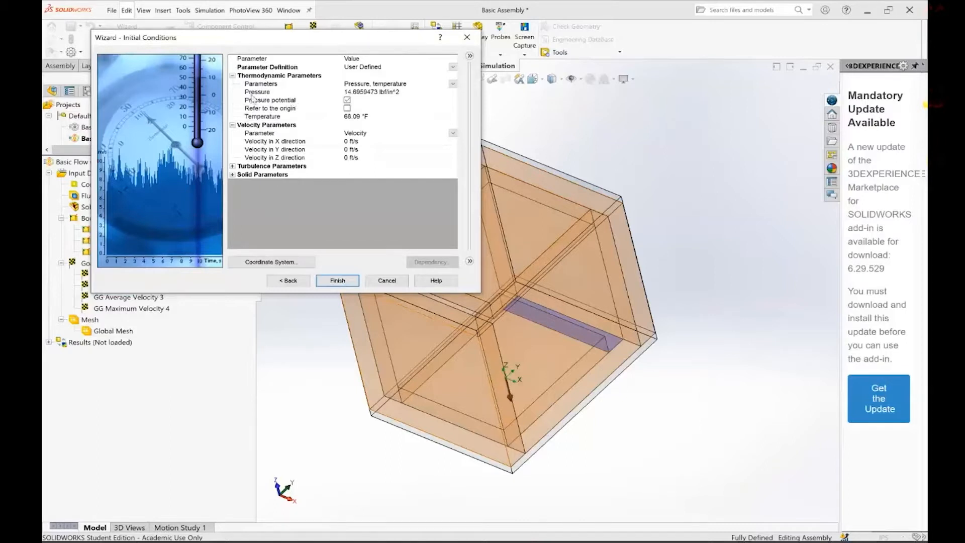
# Set the initial thermodynamic temperature to 28.09 °F, keep the default initial solid temperature, and finish creating the project
pyautogui.click(349, 117)
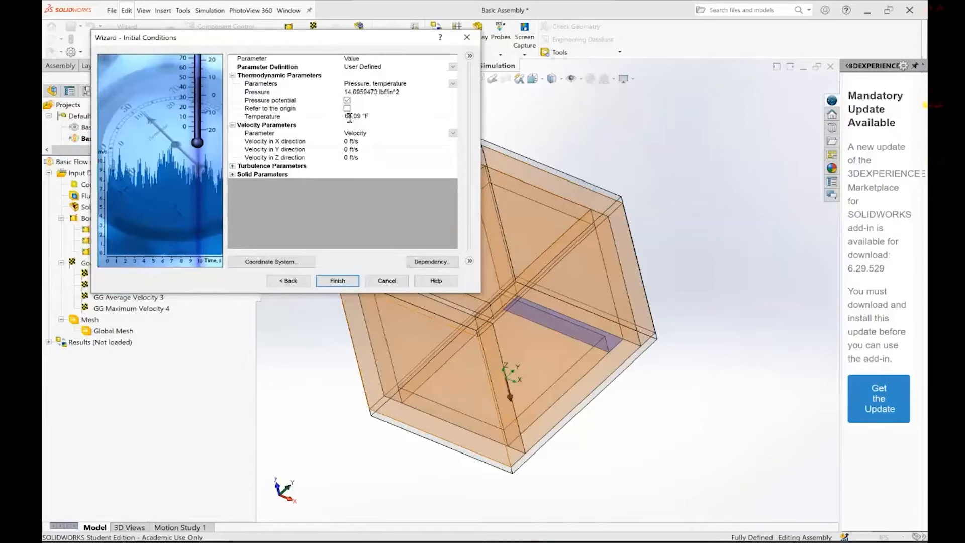
pyautogui.press('BackSpace')
pyautogui.write('2')
pyautogui.press('Return')
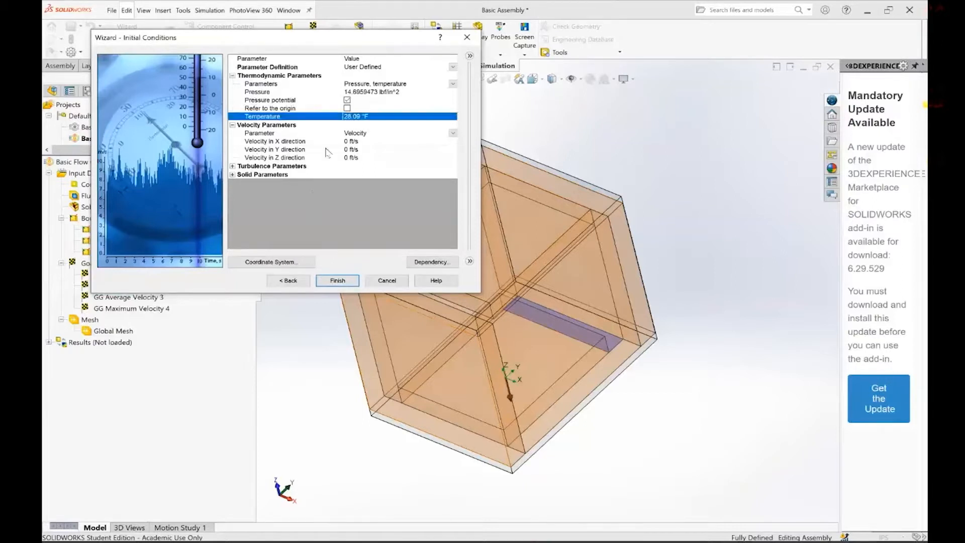
pyautogui.click(232, 174)
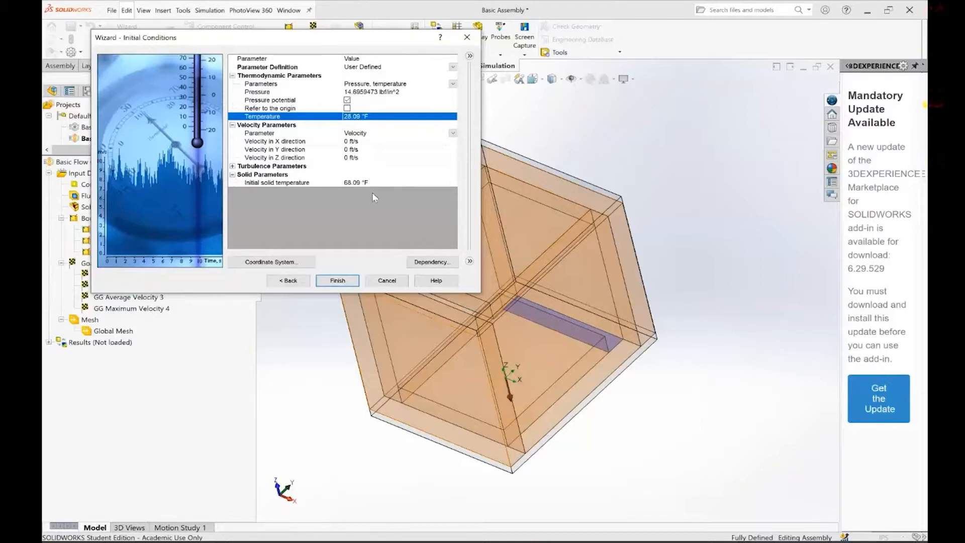
pyautogui.click(345, 282)
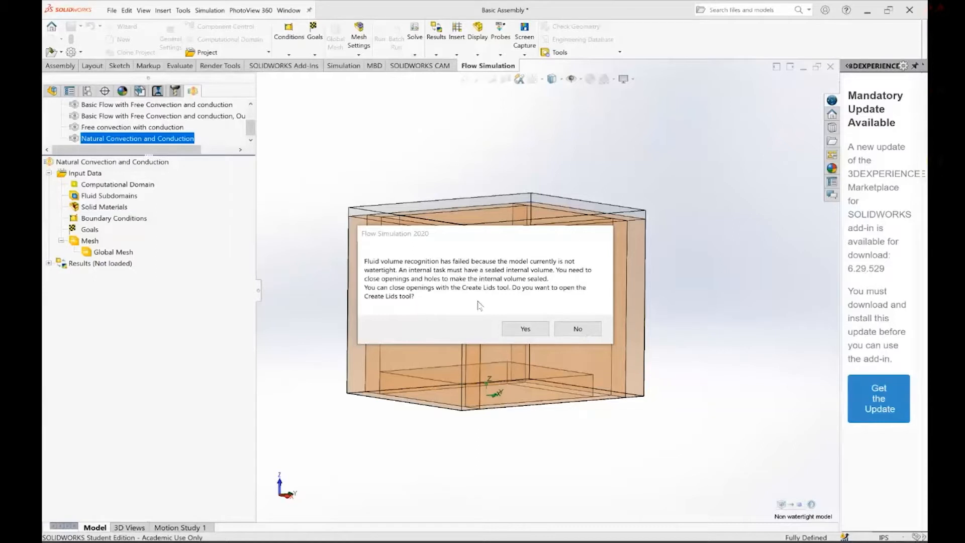
pyautogui.press('Return')
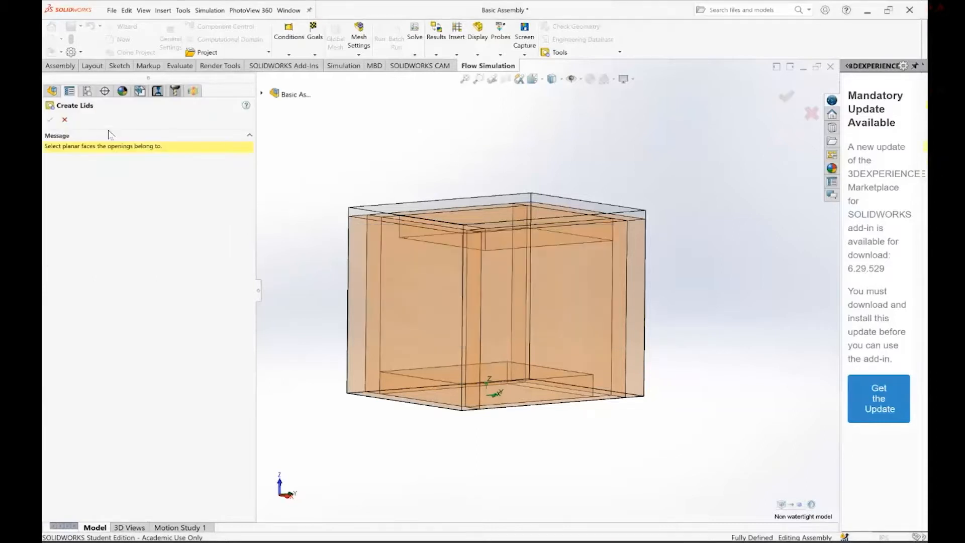
pyautogui.moveTo(382, 212); pyautogui.dragTo(410, 252, button='middle')
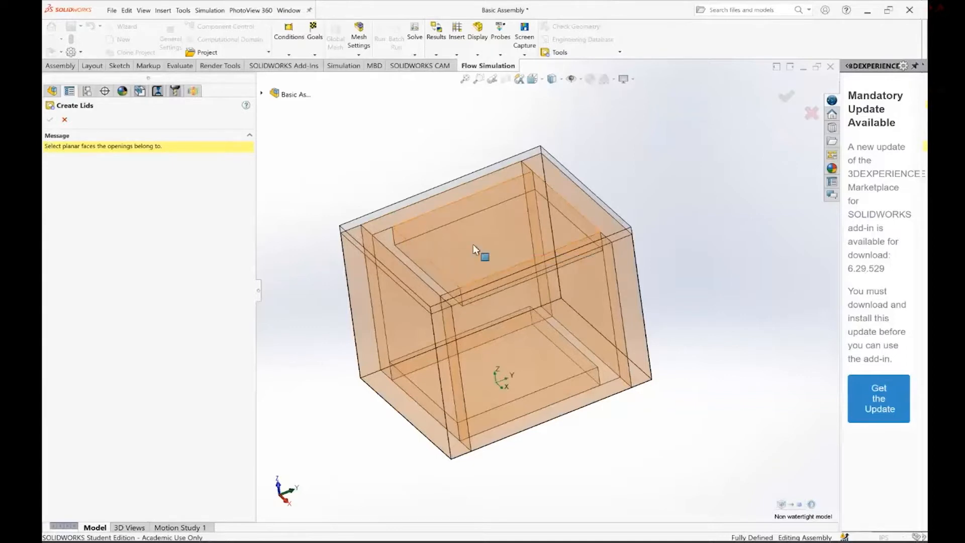
pyautogui.click(390, 243)
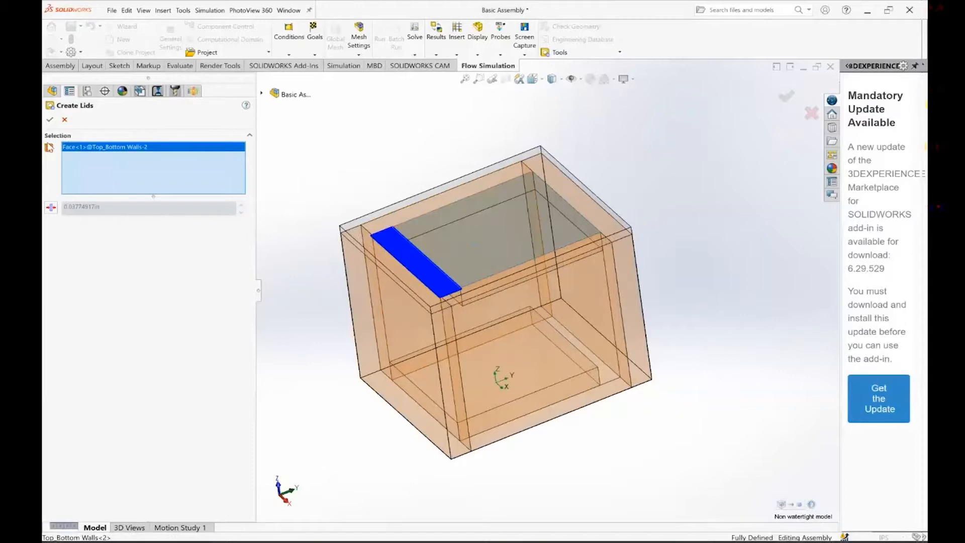
pyautogui.click(65, 121)
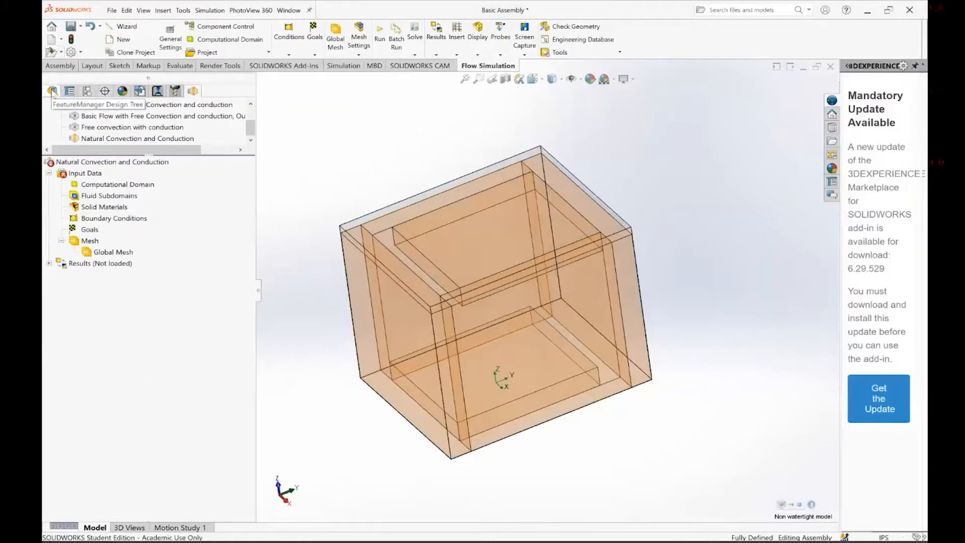
# Unsuppress Part5 to close the upper vent opening and decline resetting the mesh settings
pyautogui.click(52, 91)
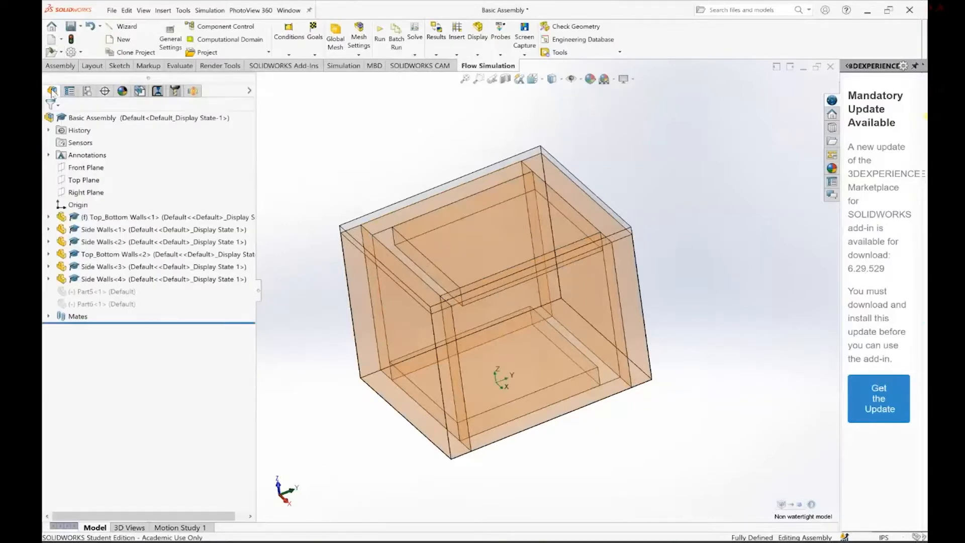
pyautogui.rightClick(89, 293)
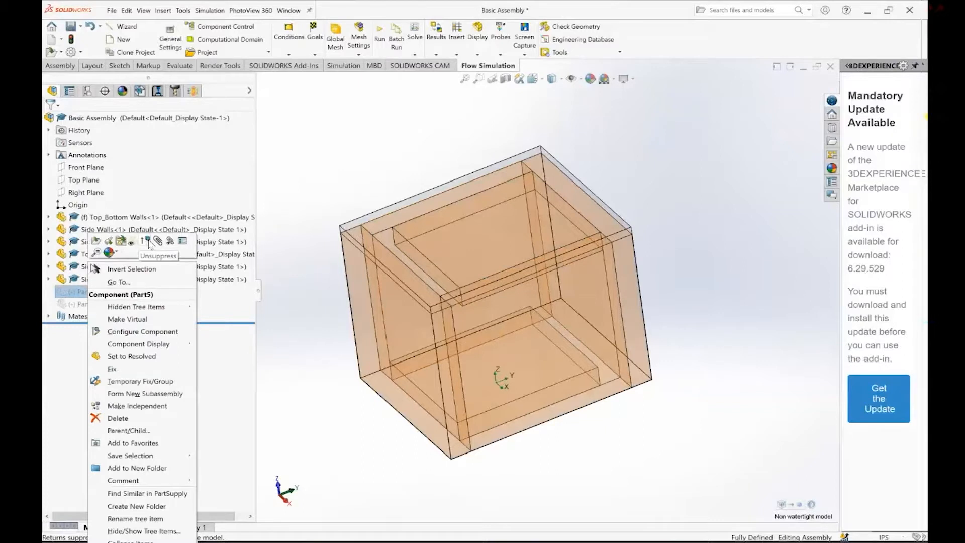
pyautogui.click(150, 243)
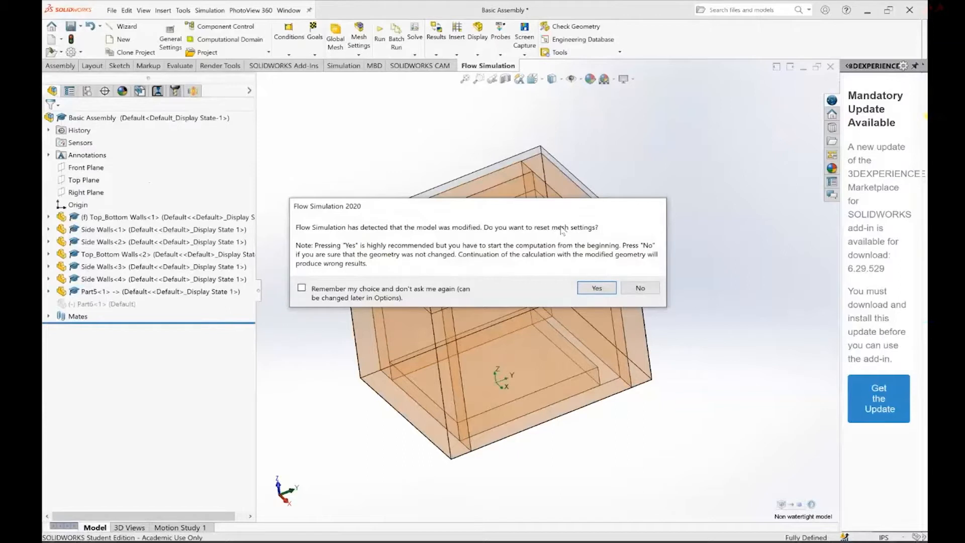
pyautogui.click(640, 289)
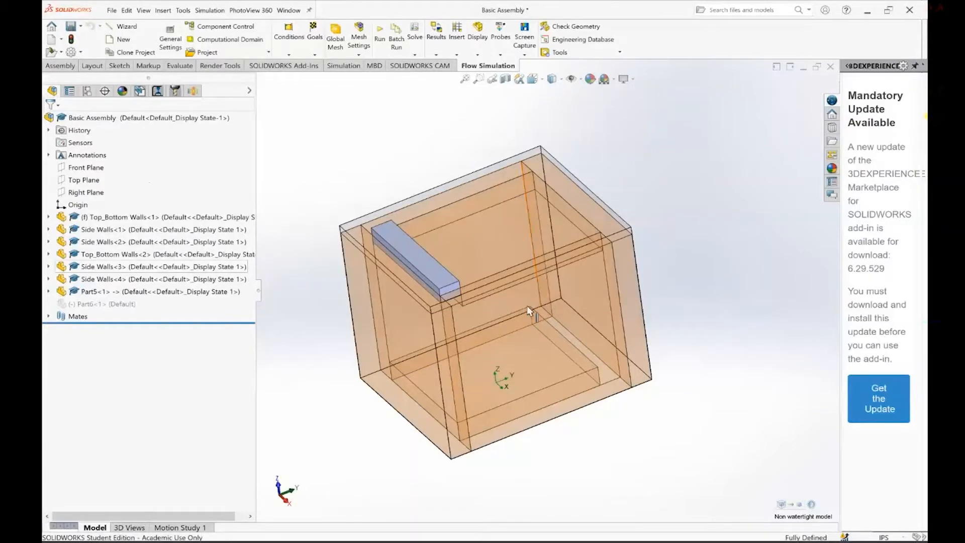
# Examine the extrusion settings of Part5's Boss-Extrude1, cancel without changes, and return to editing the assembly
pyautogui.click(93, 293)
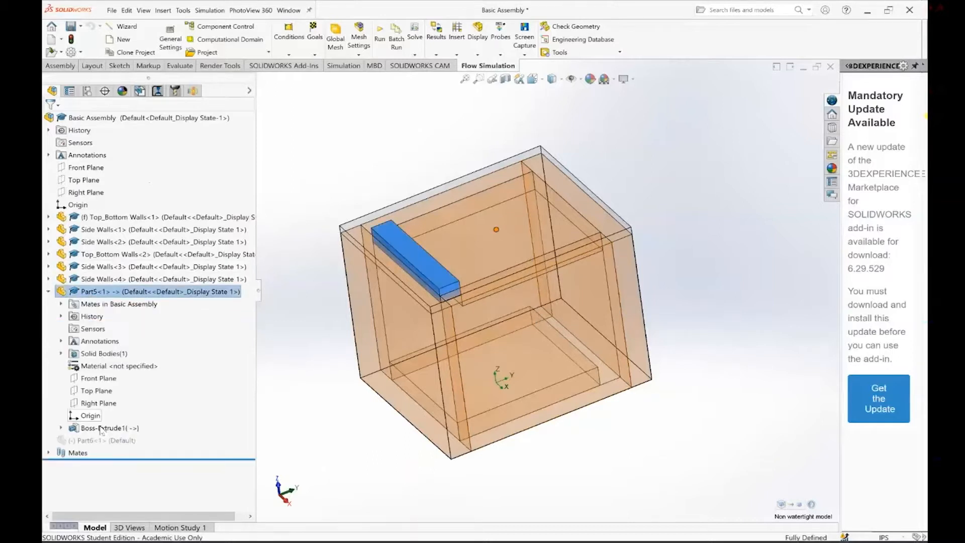
pyautogui.click(62, 428)
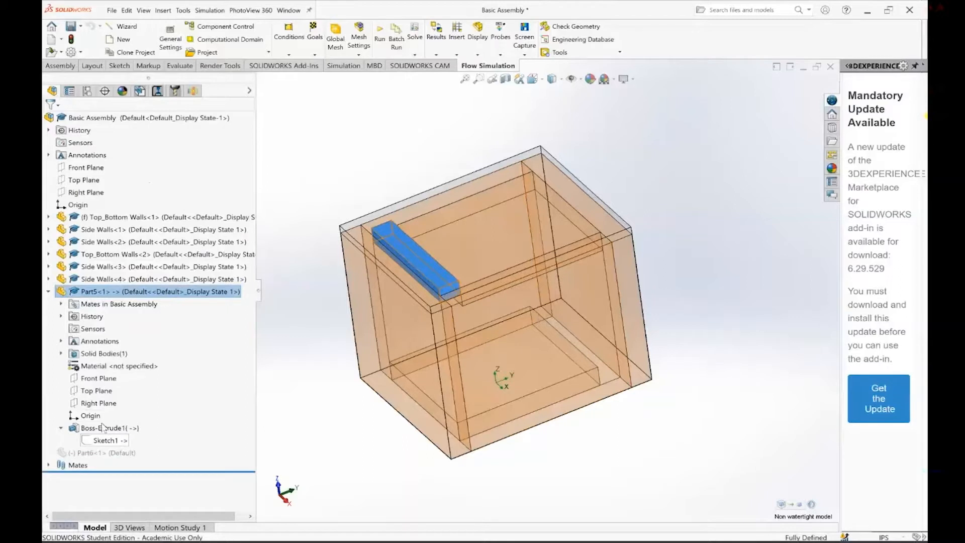
pyautogui.click(103, 428)
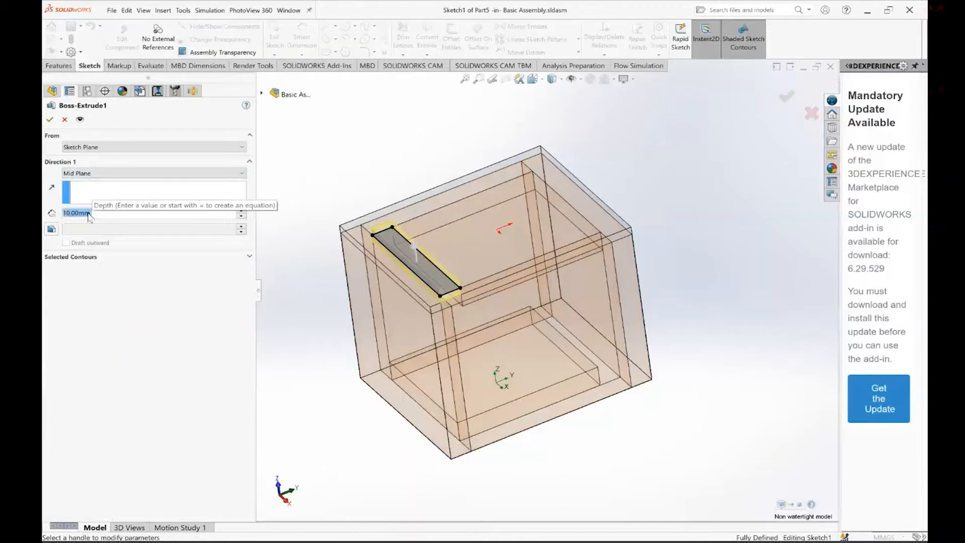
pyautogui.click(65, 120)
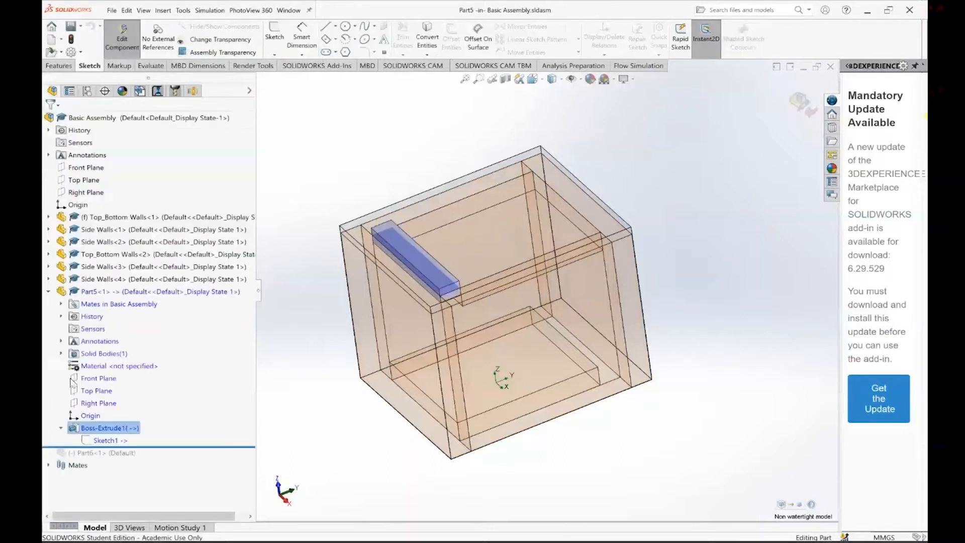
pyautogui.click(48, 292)
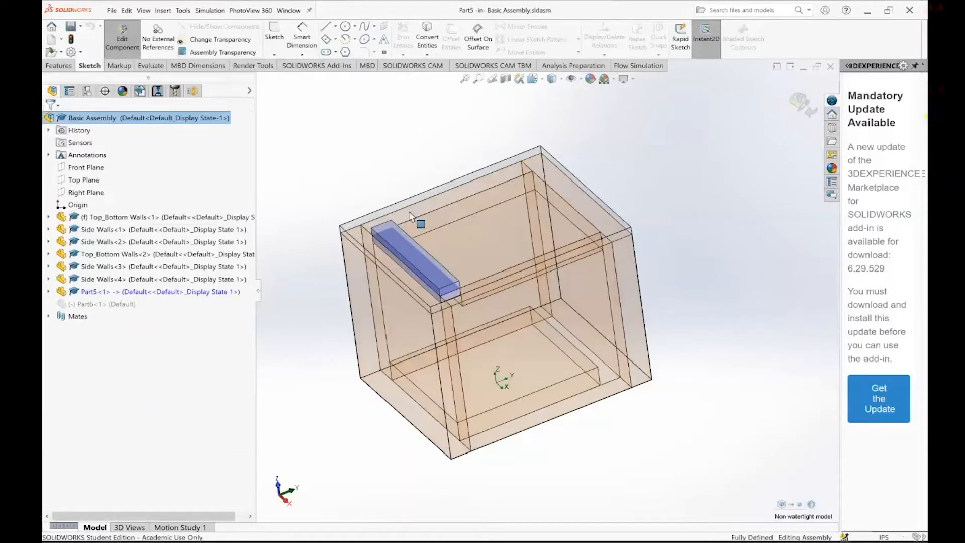
# Unsuppress Part6 to close the lower vent opening, and accept resetting the computational domain and mesh settings
pyautogui.rightClick(83, 304)
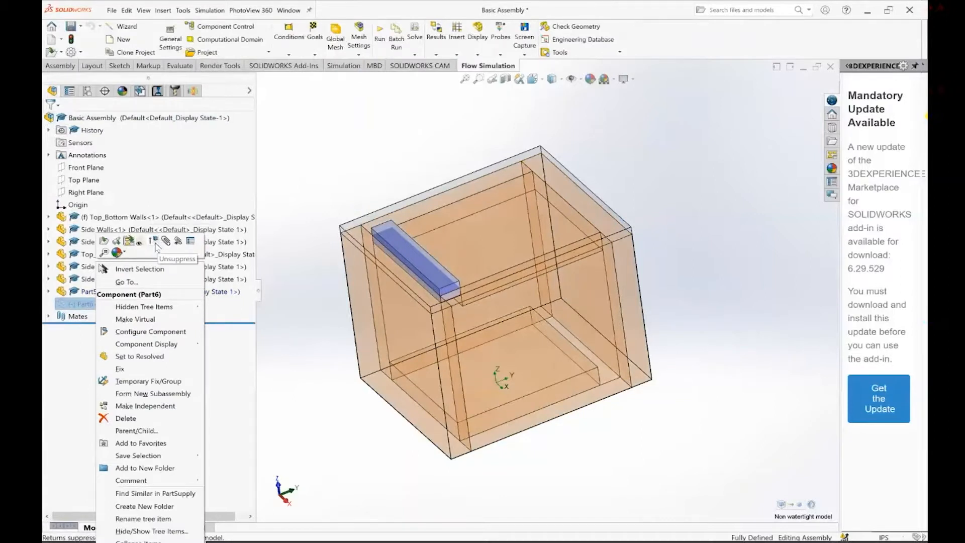
pyautogui.click(155, 242)
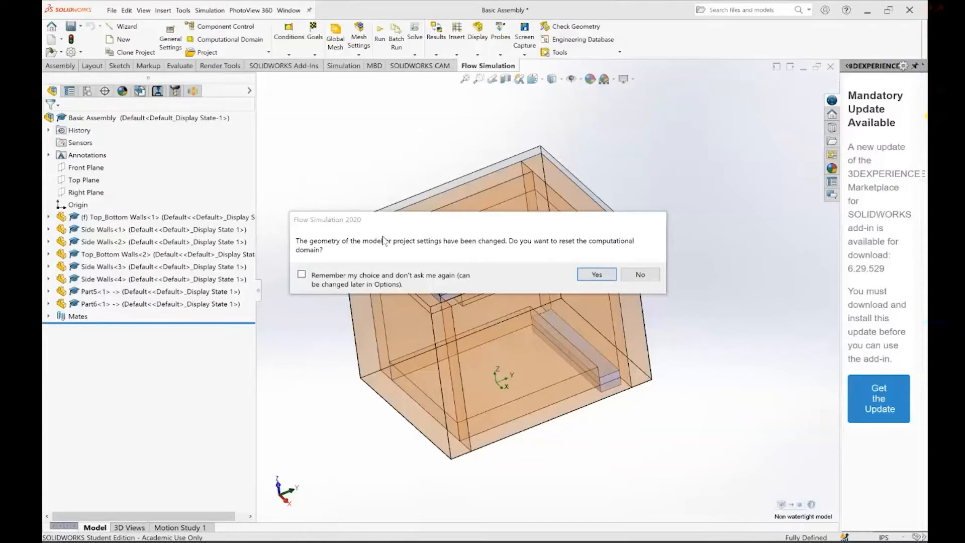
pyautogui.click(596, 275)
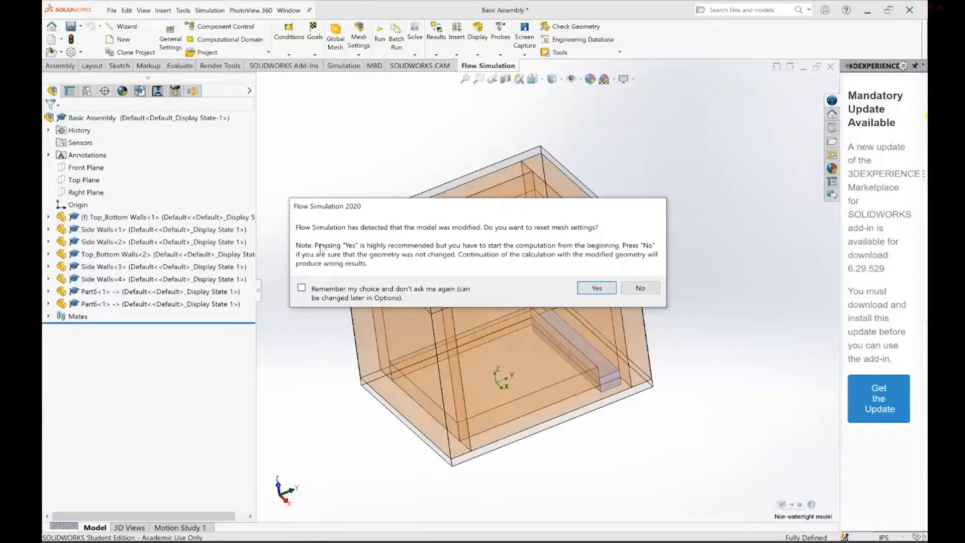
pyautogui.click(606, 292)
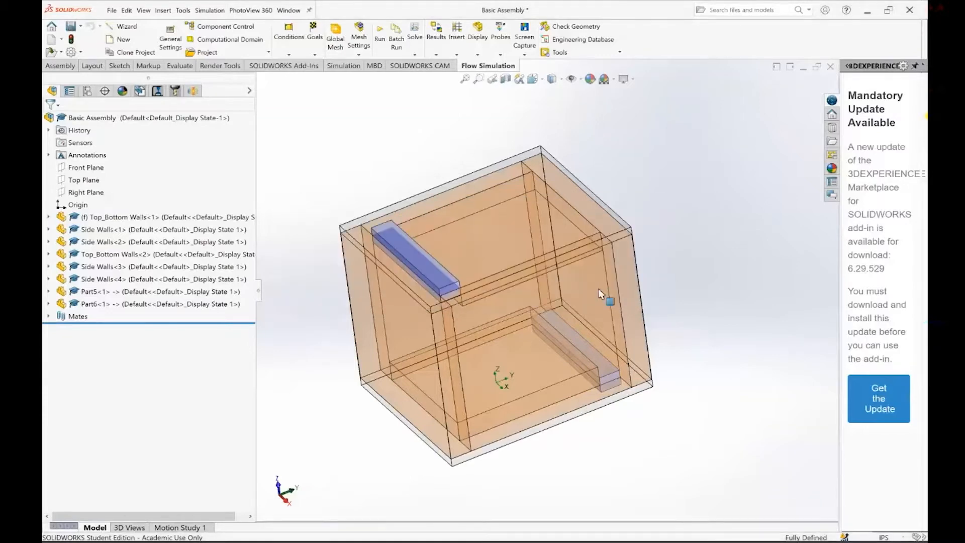
# Review the Environment Pressure 3 boundary condition on Part6's inner face, compare the flow opening types, and keep Environment Pressure
pyautogui.moveTo(599, 294); pyautogui.dragTo(546, 350, button='middle')
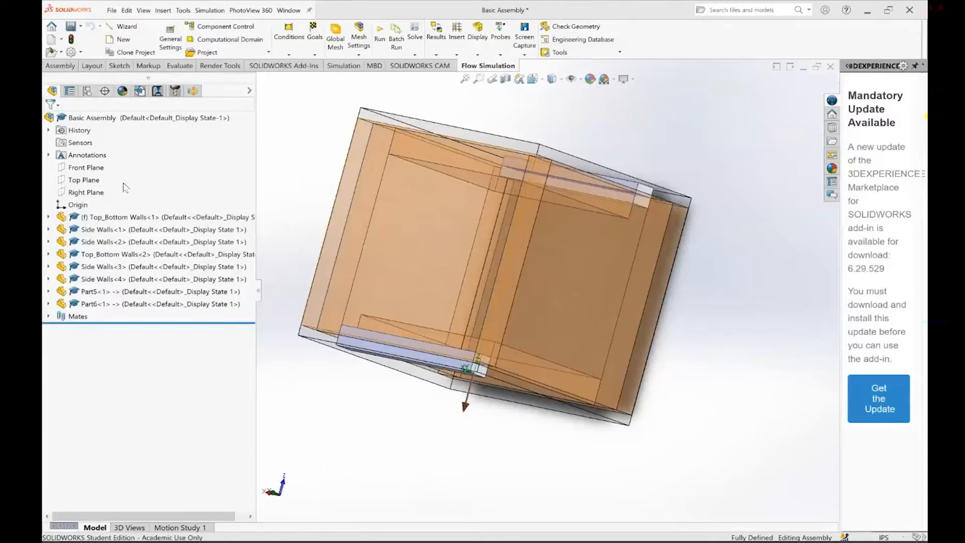
pyautogui.click(193, 91)
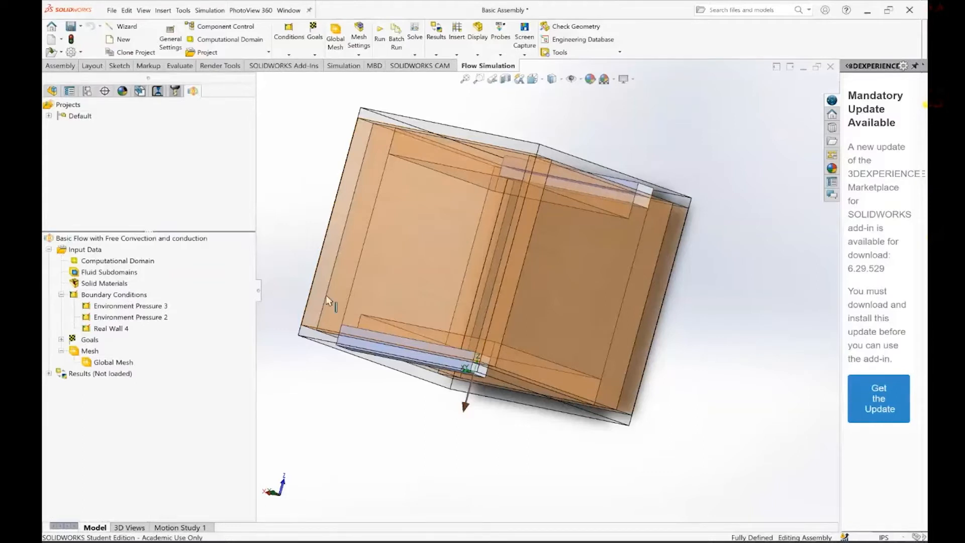
pyautogui.moveTo(326, 301); pyautogui.dragTo(408, 355, button='middle')
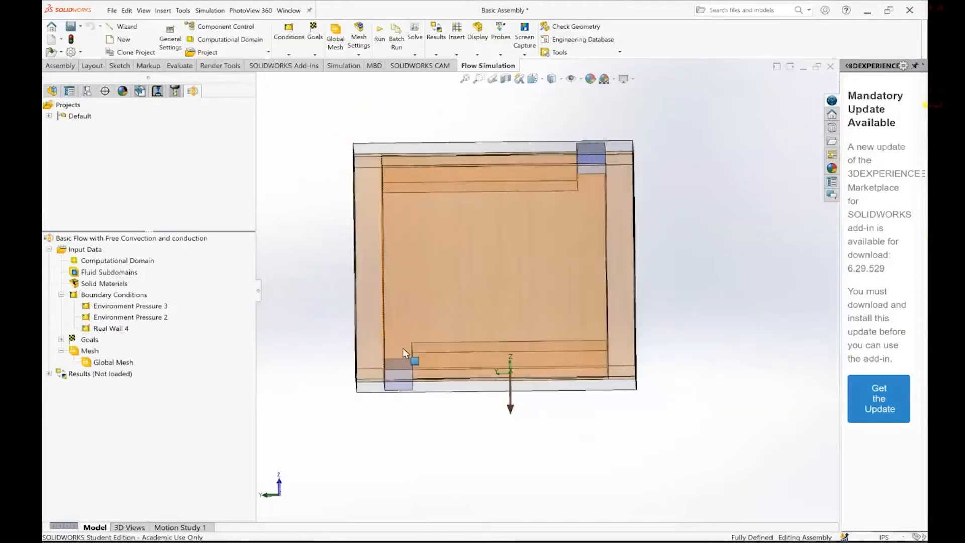
pyautogui.click(128, 307)
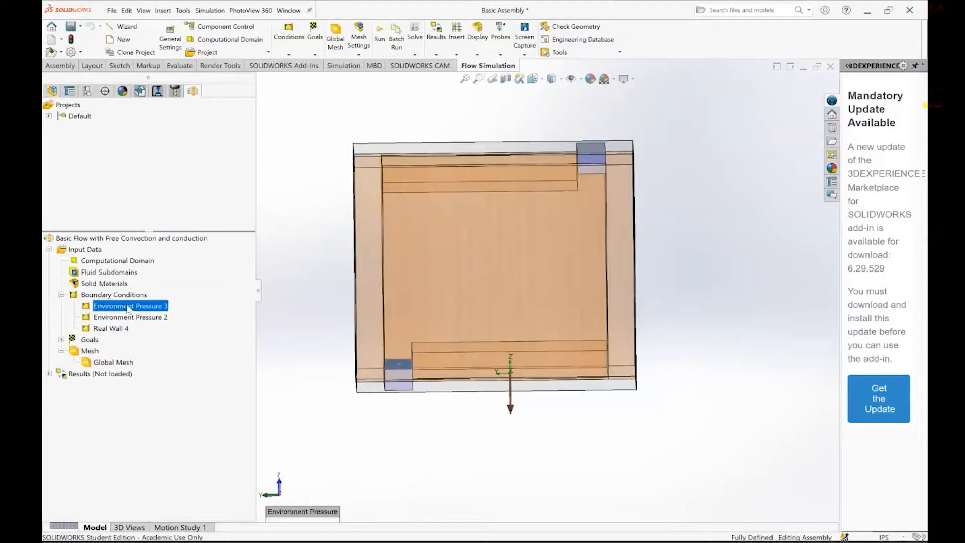
pyautogui.doubleClick(128, 306)
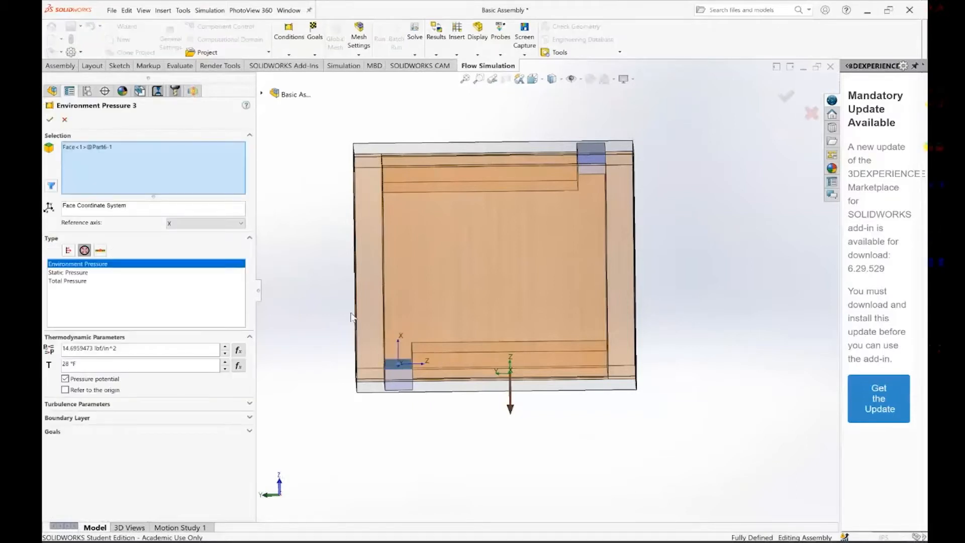
pyautogui.moveTo(352, 317); pyautogui.dragTo(548, 388, button='middle')
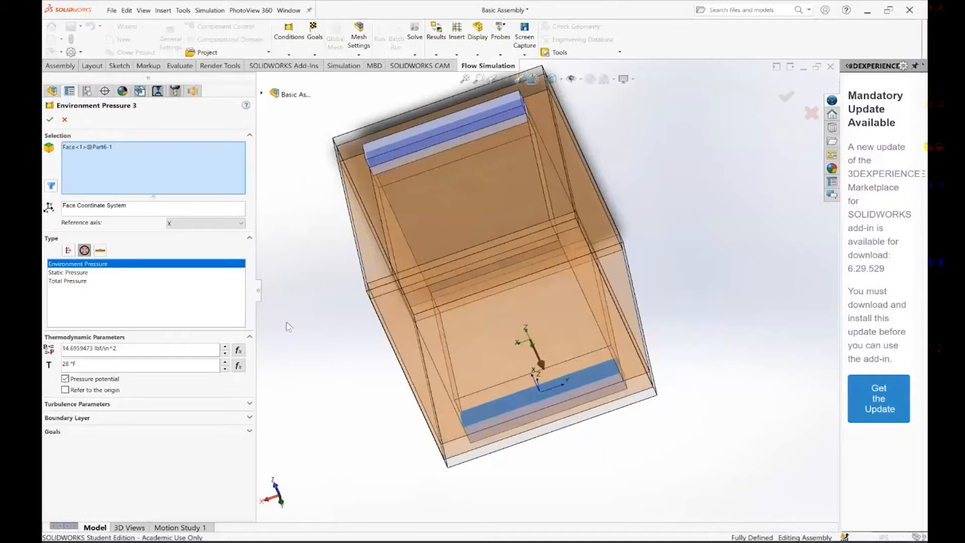
pyautogui.click(73, 252)
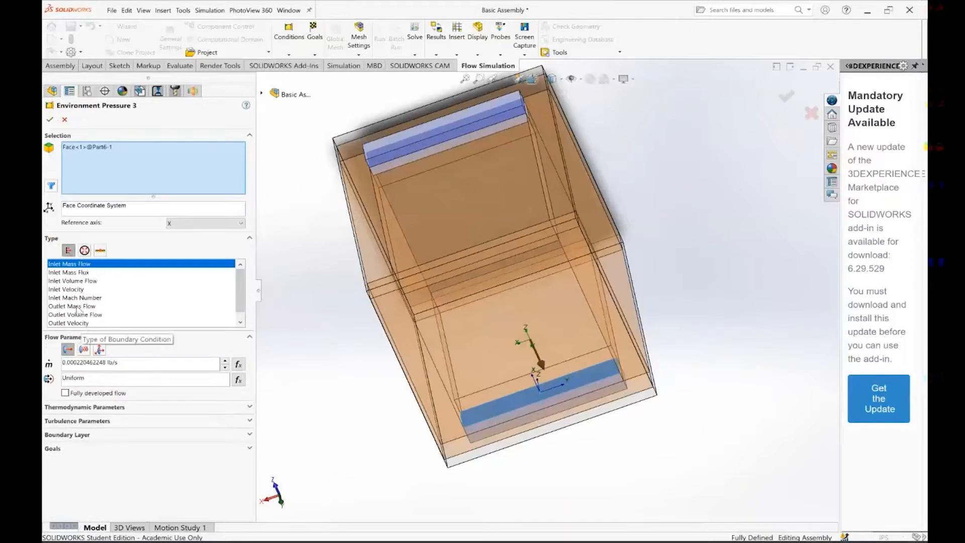
pyautogui.click(84, 250)
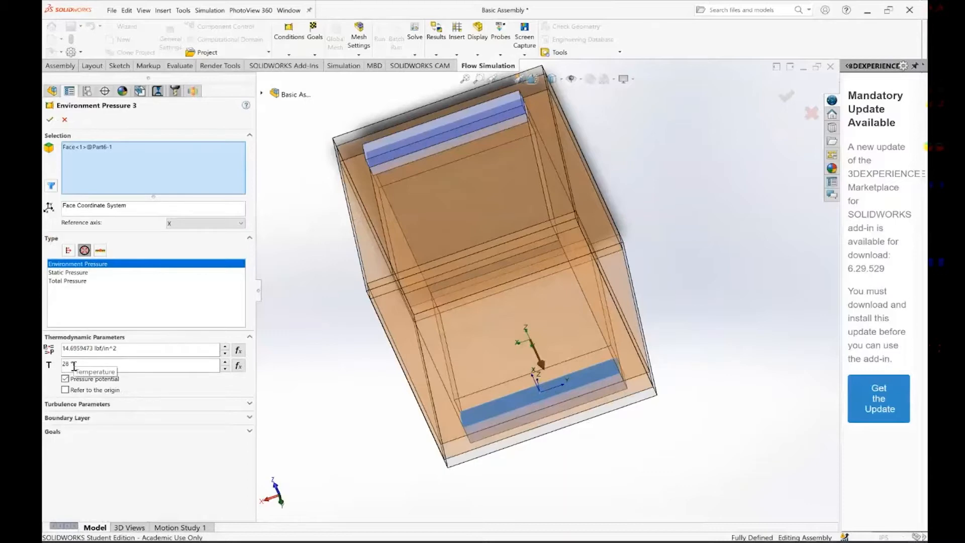
pyautogui.click(50, 119)
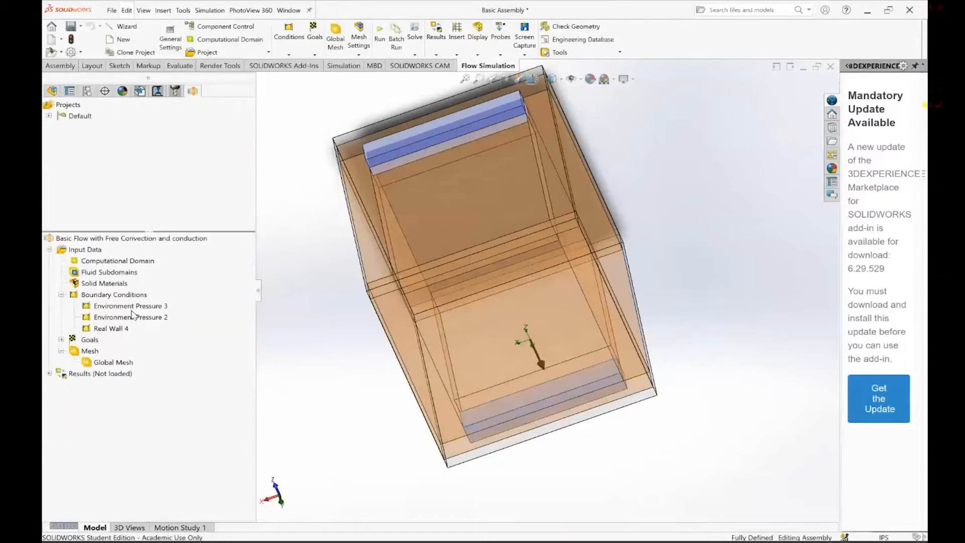
# Review the Environment Pressure 2 boundary condition applied to Part5's inner face and accept it as is
pyautogui.click(116, 322)
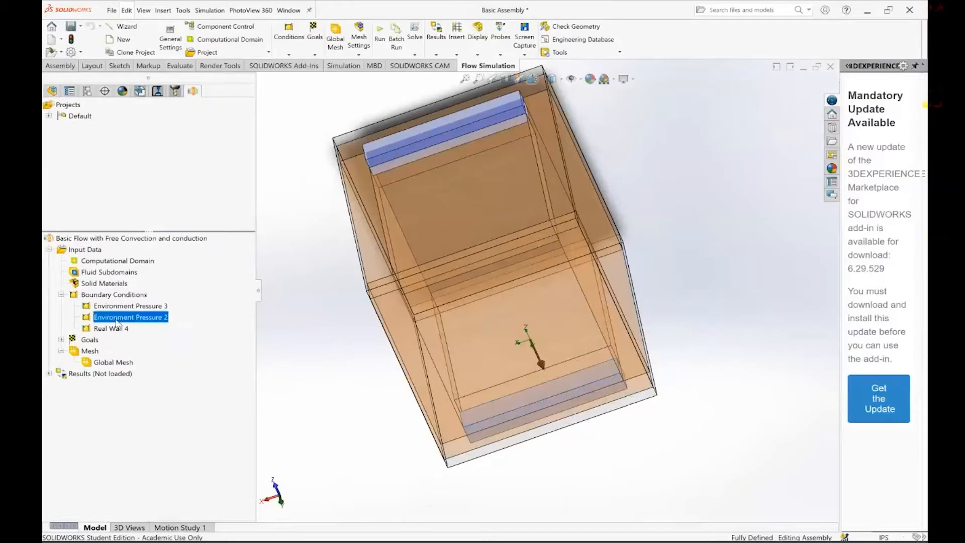
pyautogui.doubleClick(127, 322)
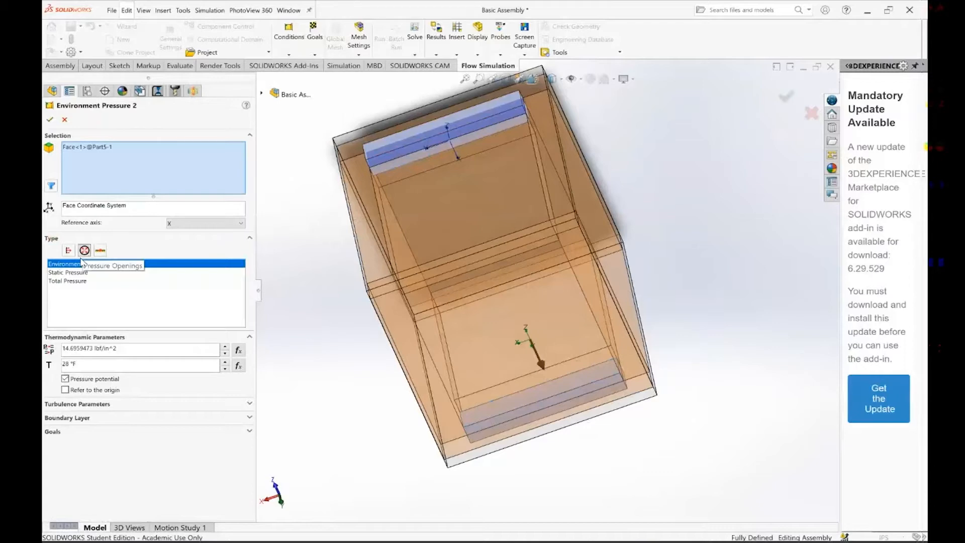
pyautogui.click(50, 120)
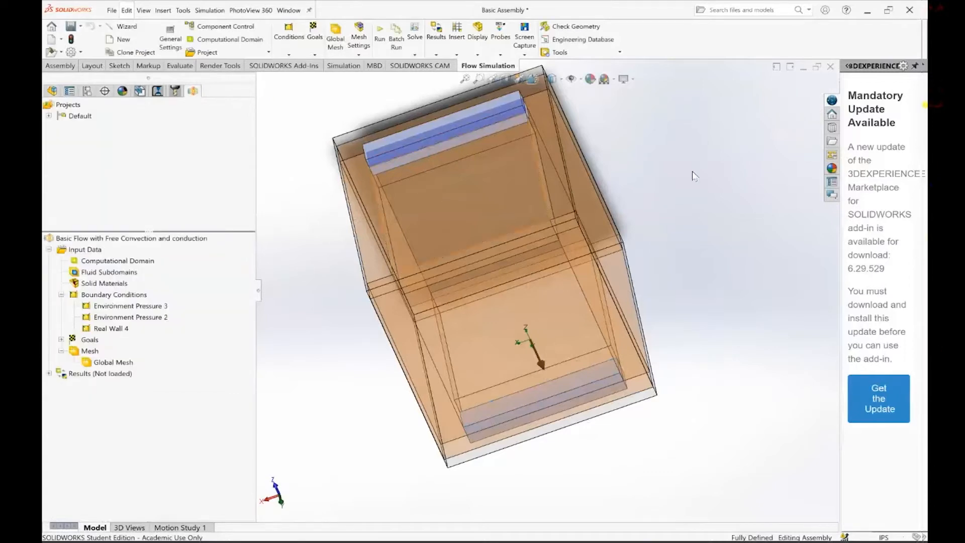
# Review the Real Wall 4 boundary condition on the inner bottom wall face, including its wall temperature, and accept it
pyautogui.moveTo(693, 175); pyautogui.dragTo(273, 296, button='middle')
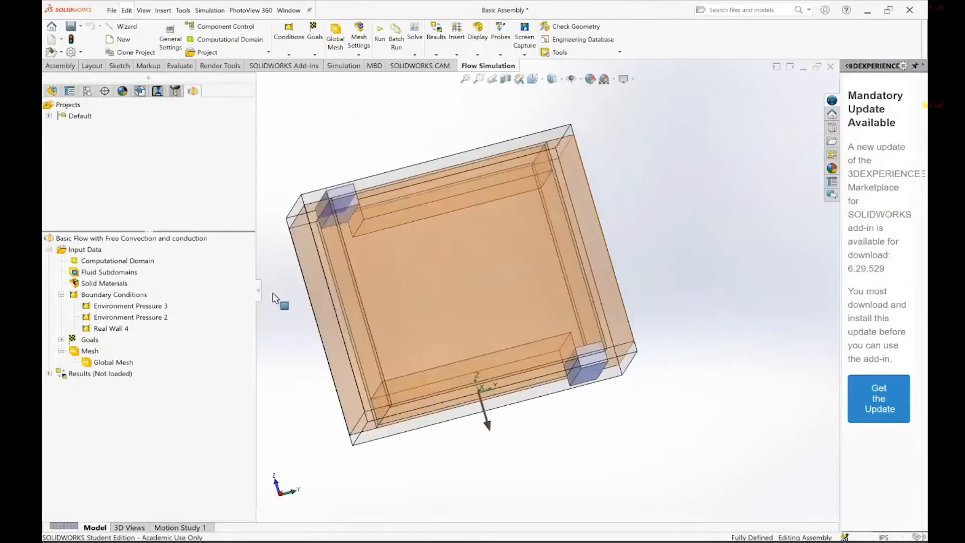
pyautogui.click(111, 328)
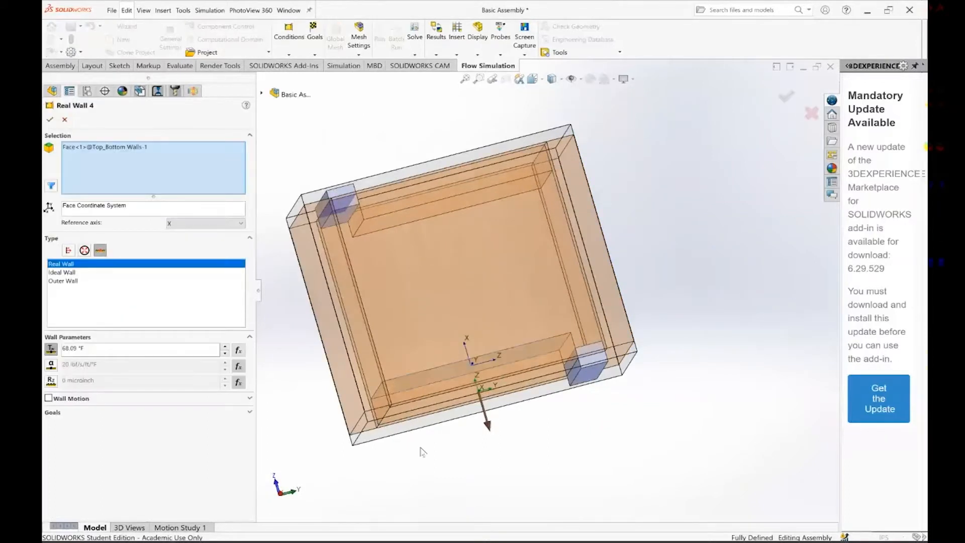
pyautogui.moveTo(421, 451); pyautogui.dragTo(428, 339, button='middle')
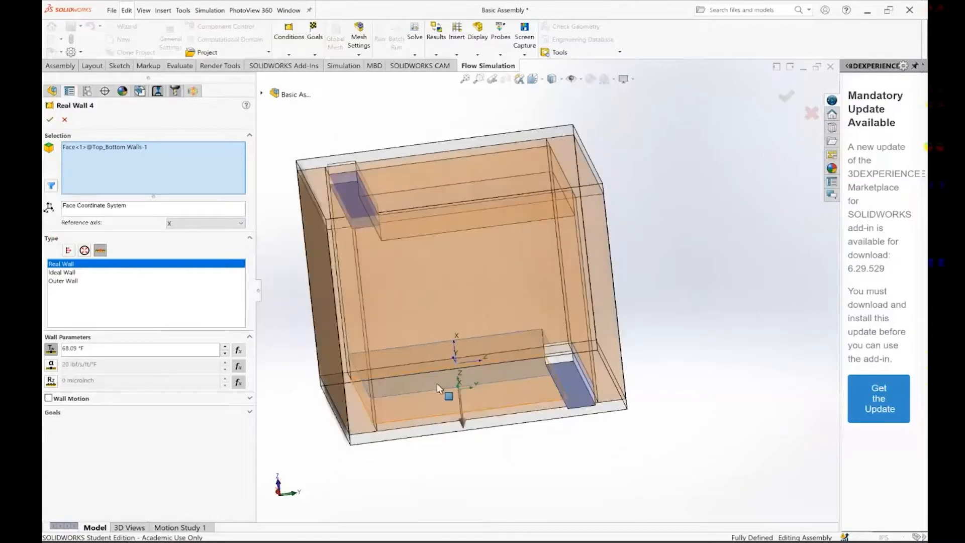
pyautogui.moveTo(436, 383); pyautogui.dragTo(447, 422, button='middle')
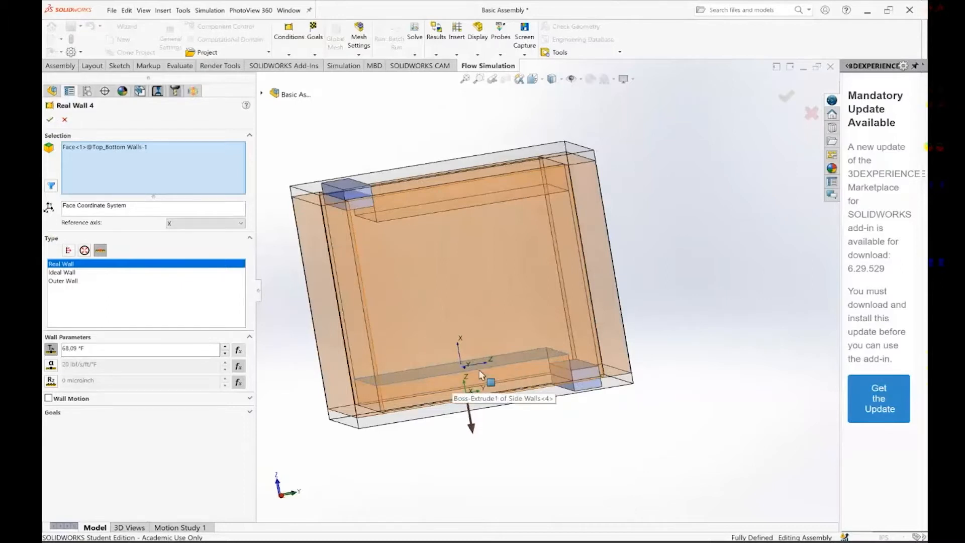
pyautogui.click(50, 121)
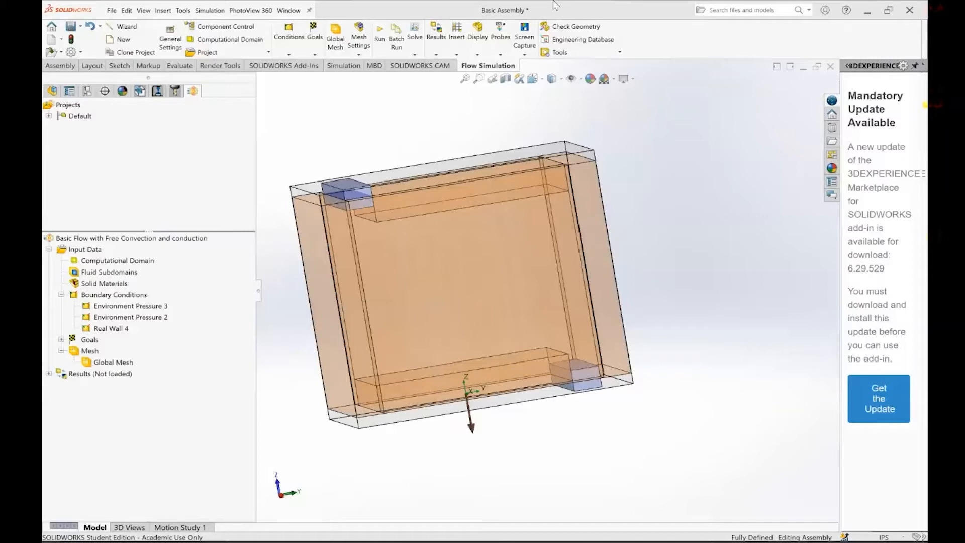
# Review the global goals for average and maximum fluid temperature and accept both as defined
pyautogui.click(61, 295)
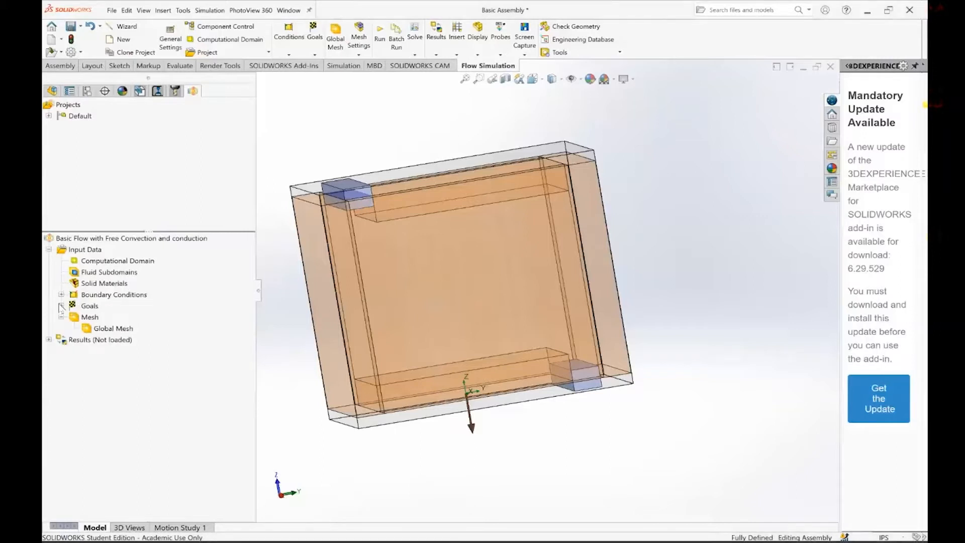
pyautogui.click(61, 306)
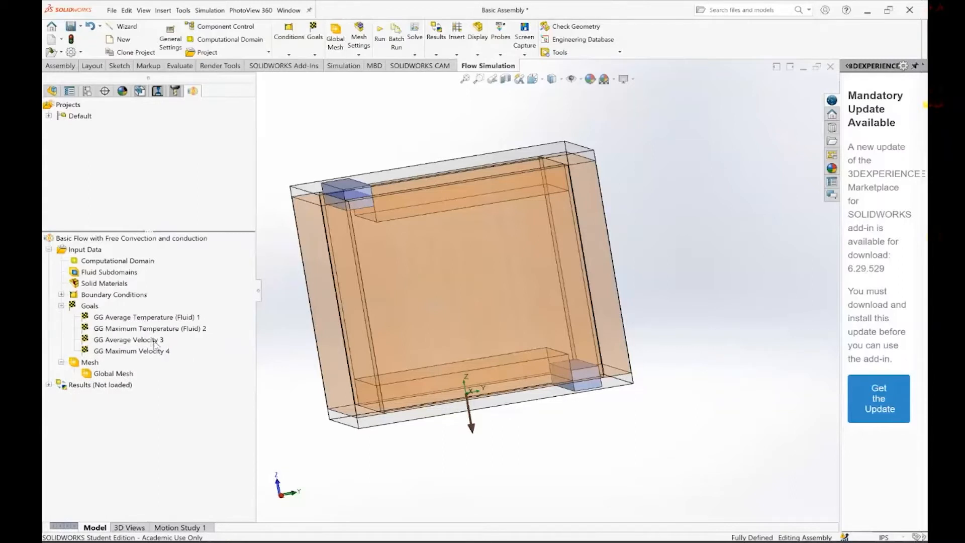
pyautogui.click(134, 319)
pyautogui.doubleClick(135, 321)
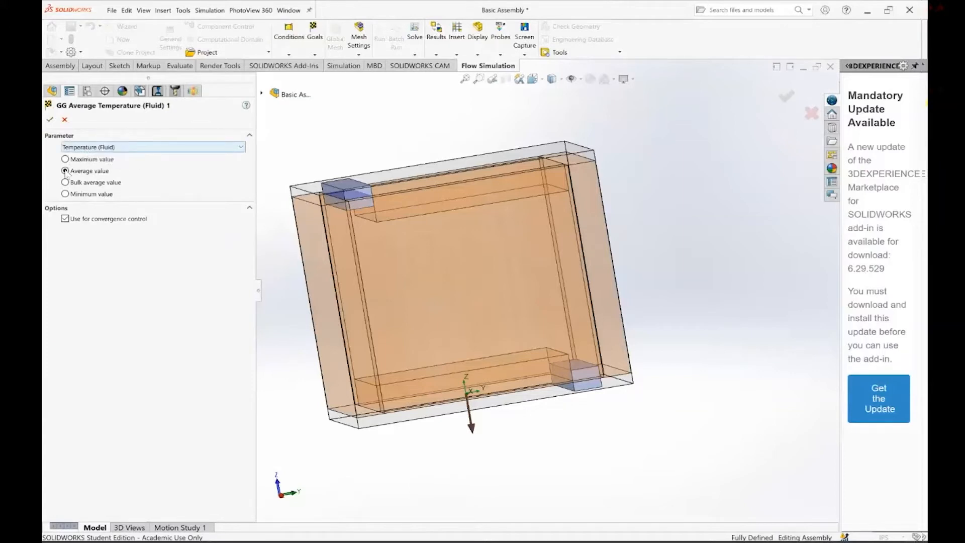
pyautogui.click(48, 121)
pyautogui.click(134, 329)
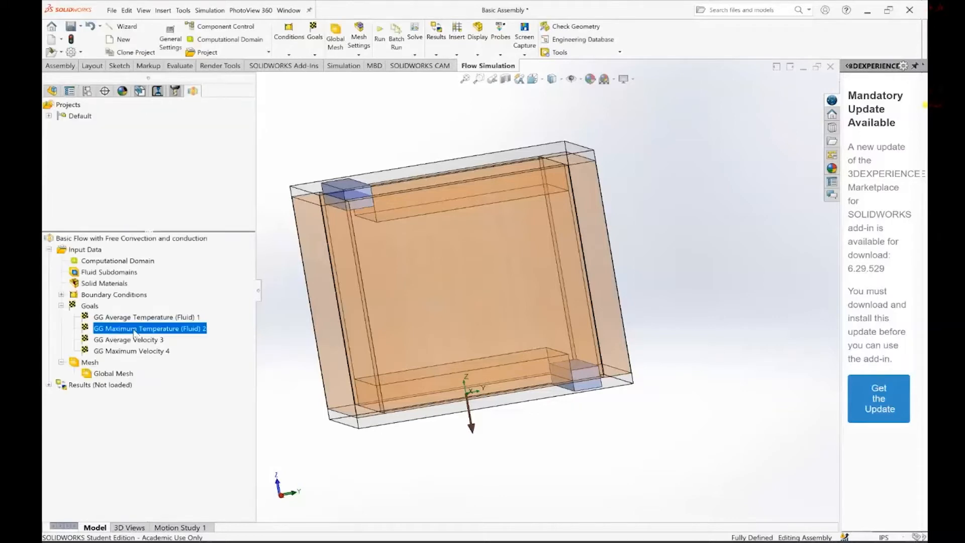
pyautogui.doubleClick(134, 329)
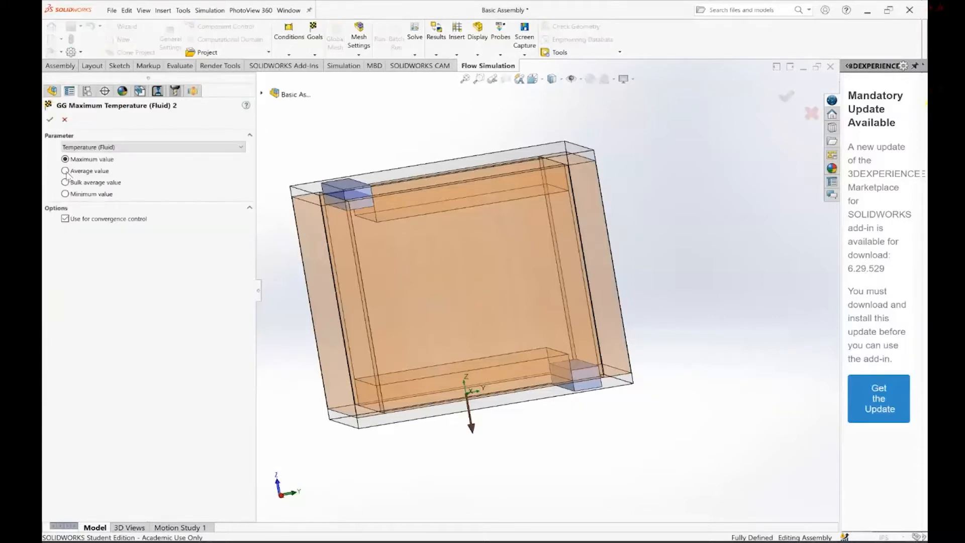
pyautogui.click(51, 120)
# Review the global goals for average and maximum velocity, check the available goal parameters, and accept both as defined
pyautogui.click(144, 341)
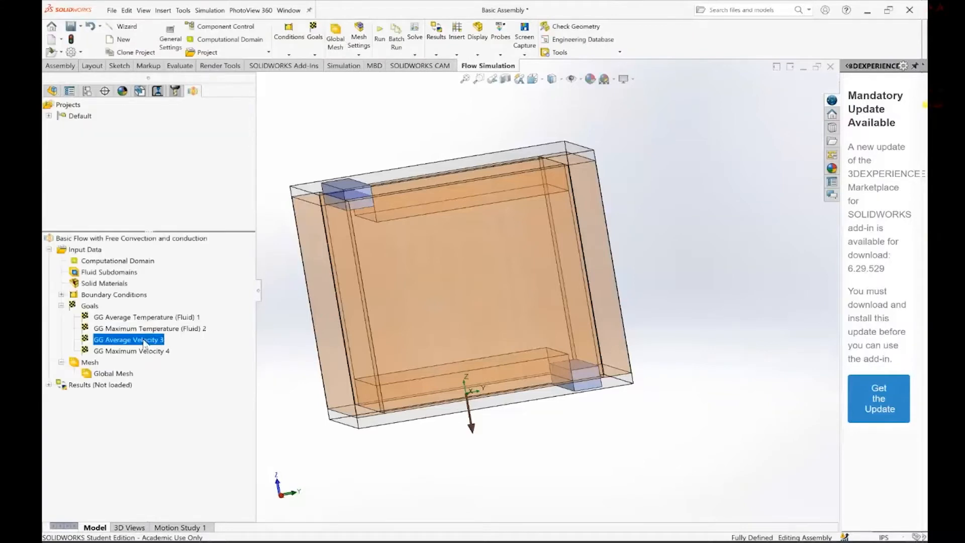
pyautogui.doubleClick(144, 341)
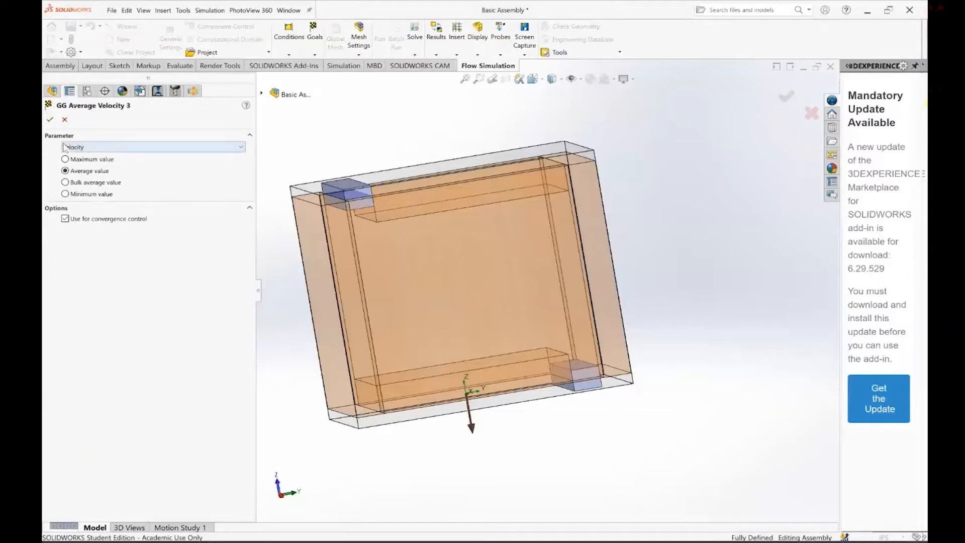
pyautogui.click(65, 147)
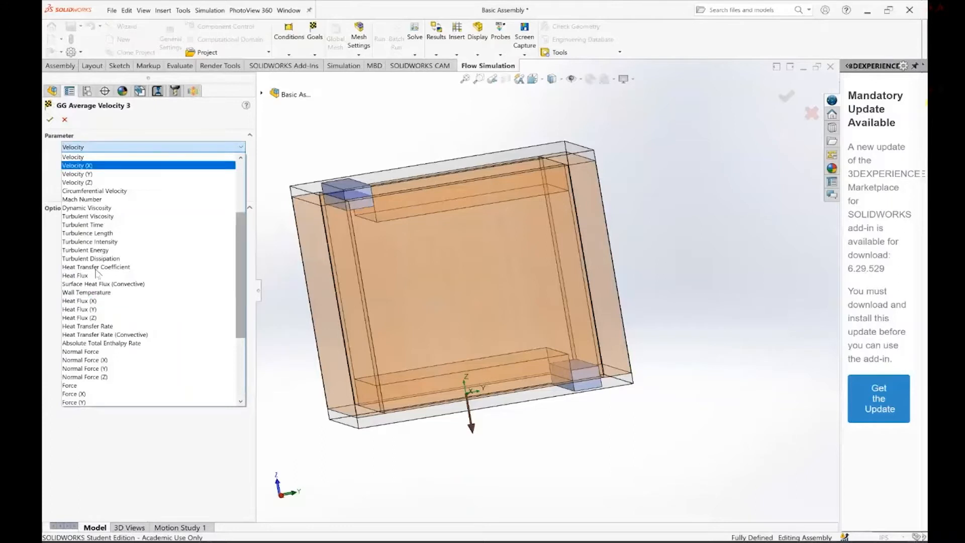
pyautogui.click(103, 140)
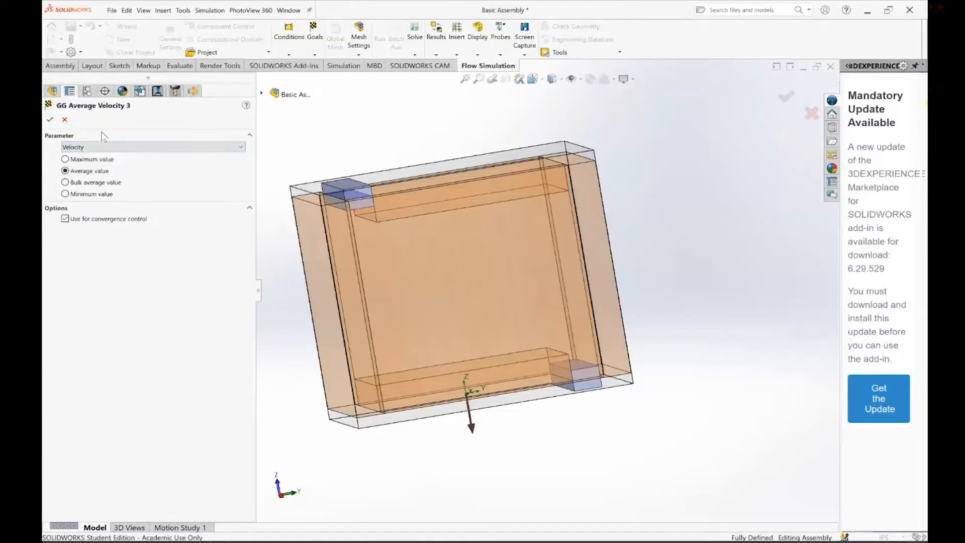
pyautogui.click(50, 121)
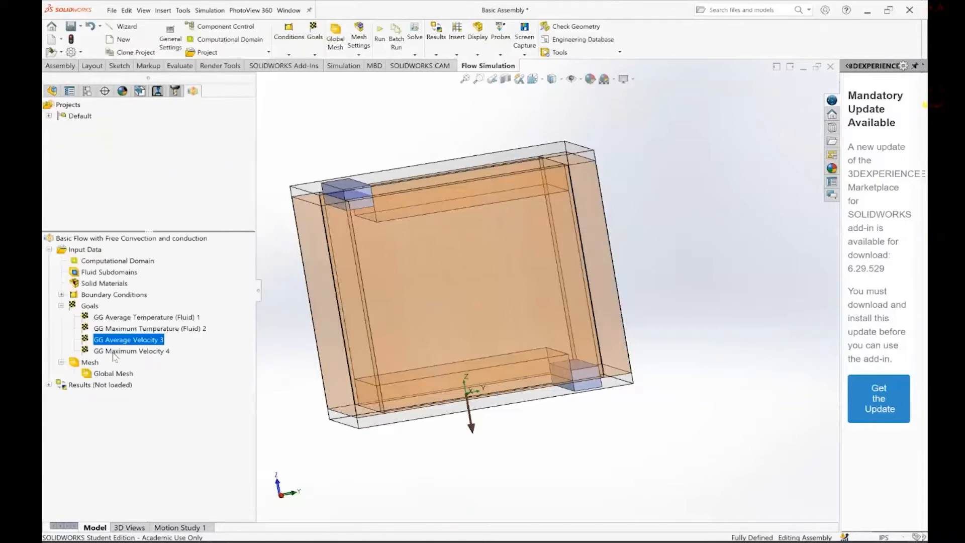
pyautogui.click(113, 352)
pyautogui.doubleClick(114, 354)
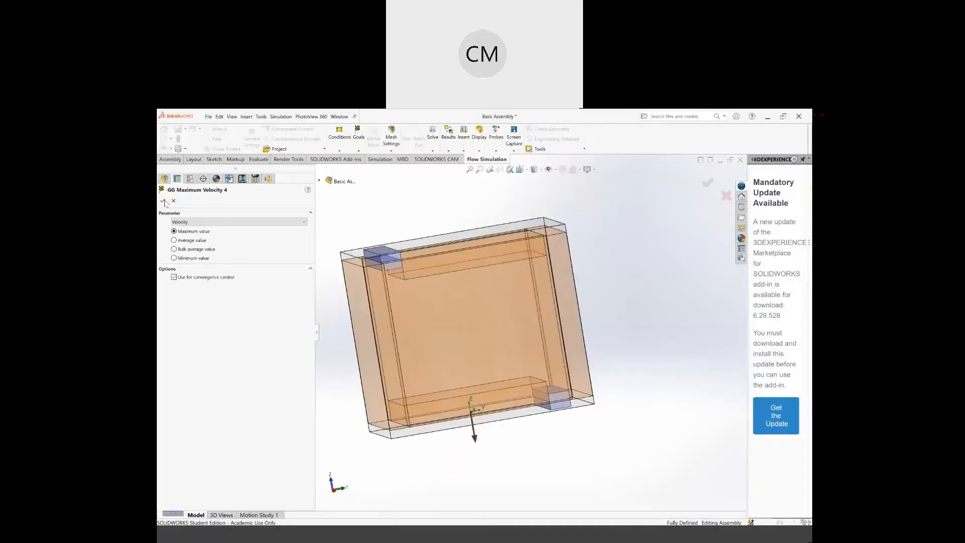
pyautogui.click(52, 123)
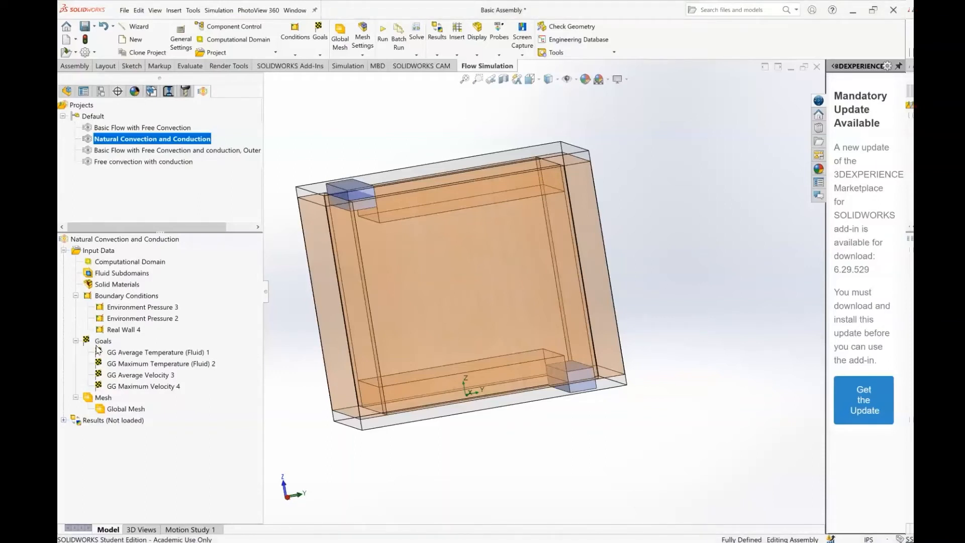
# Show the gravity direction arrow on the model for the Natural Convection and Conduction project
pyautogui.click(76, 341)
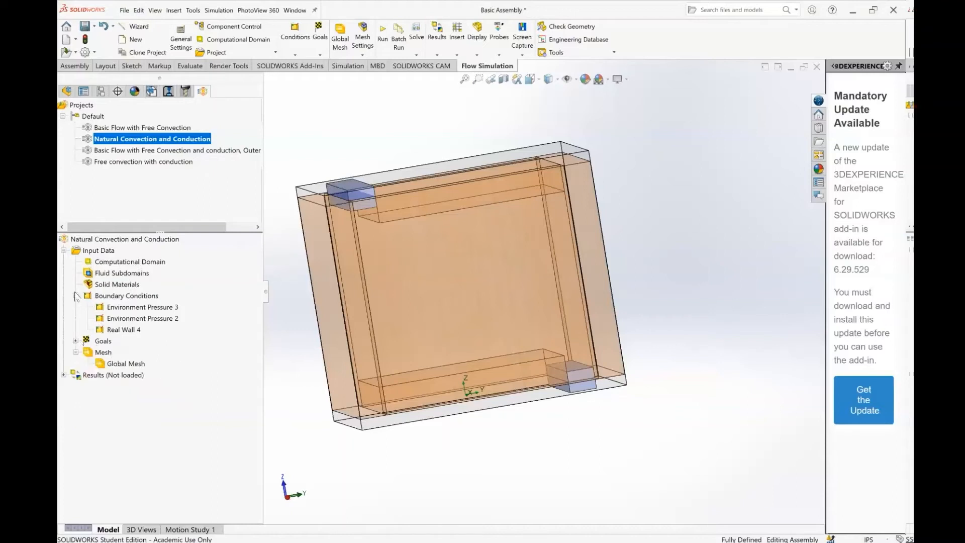
pyautogui.click(75, 295)
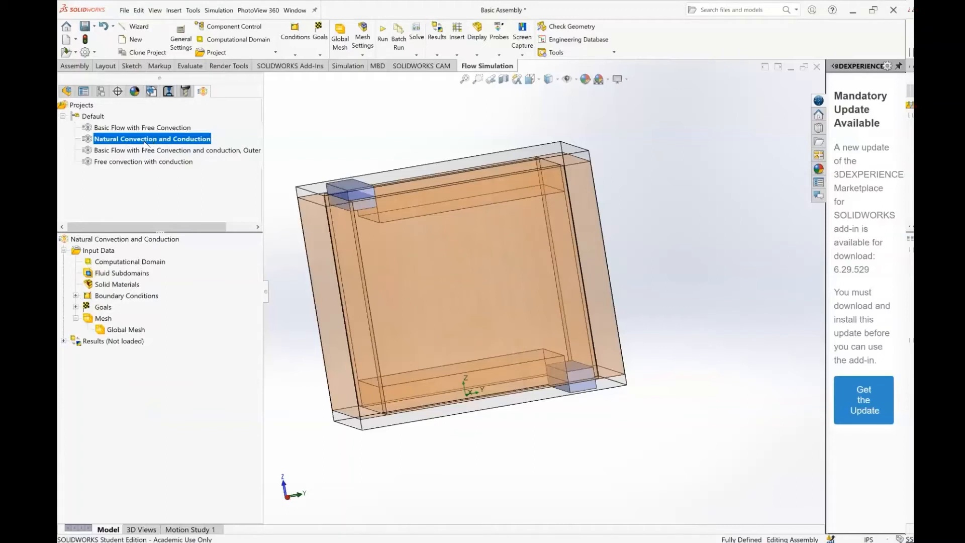
pyautogui.rightClick(96, 253)
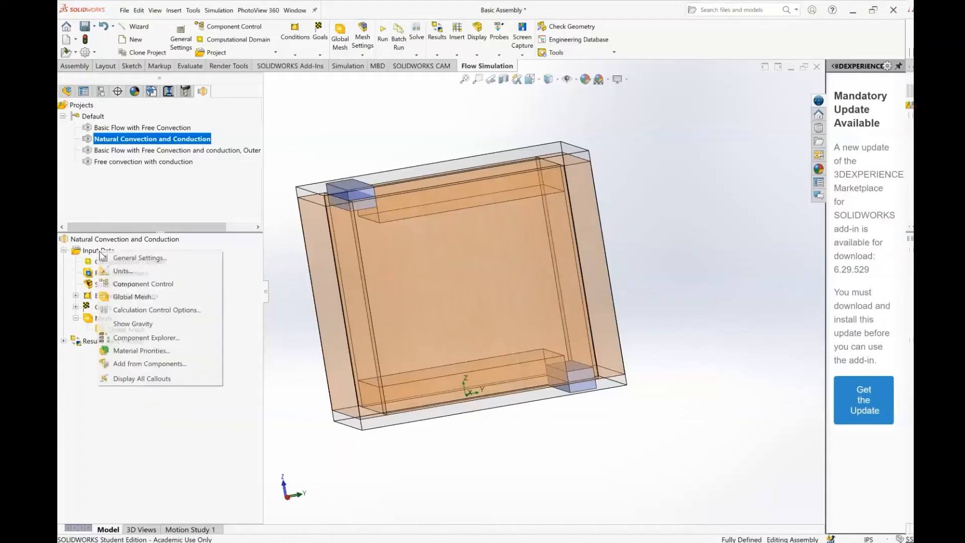
pyautogui.click(139, 325)
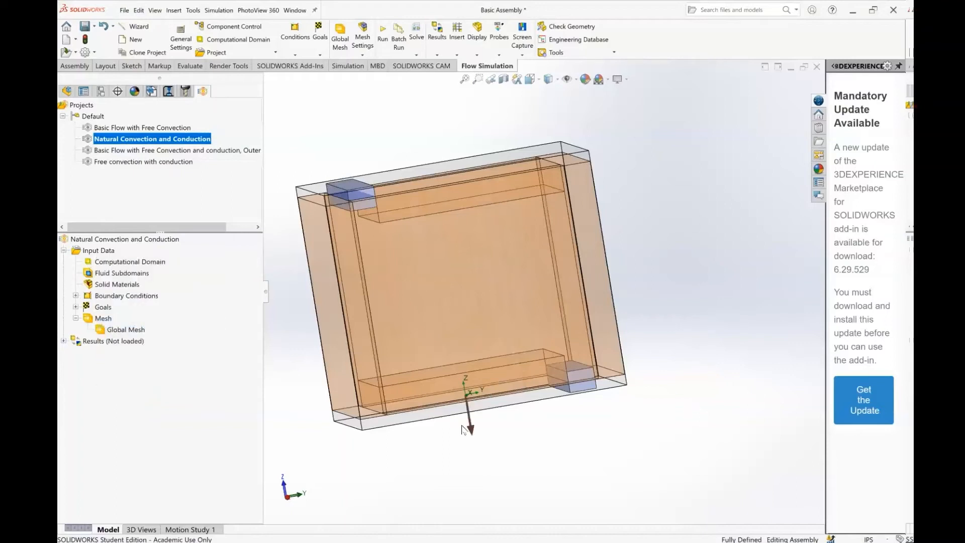
pyautogui.moveTo(450, 393); pyautogui.dragTo(596, 345, button='middle')
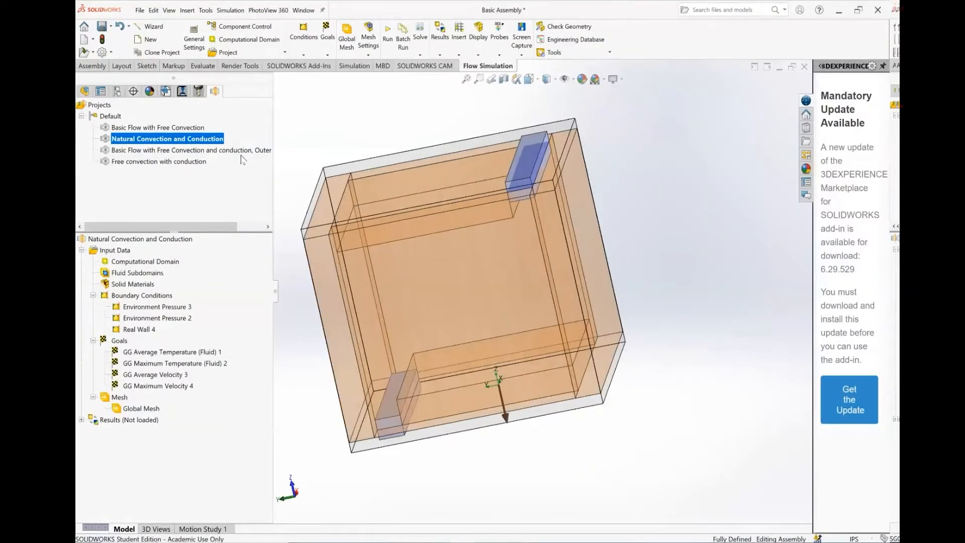
# Run the Natural Convection and Conduction project as a new calculation, and close the solver when it finishes
pyautogui.rightClick(152, 139)
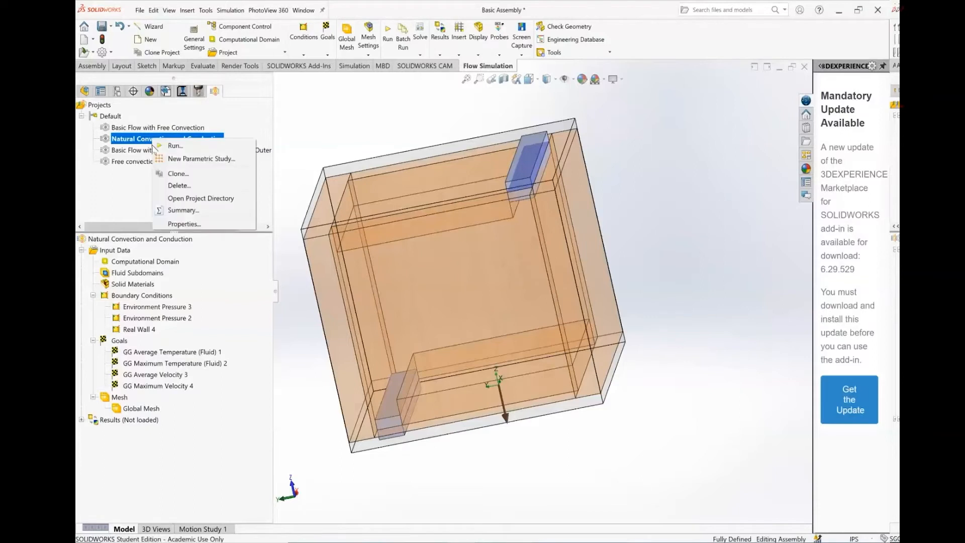
pyautogui.click(185, 145)
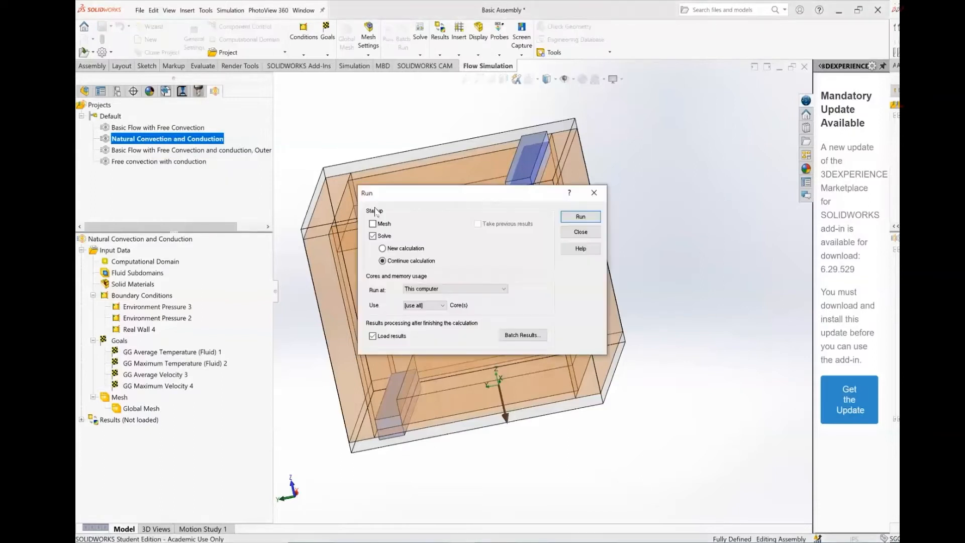
pyautogui.click(383, 248)
pyautogui.click(580, 217)
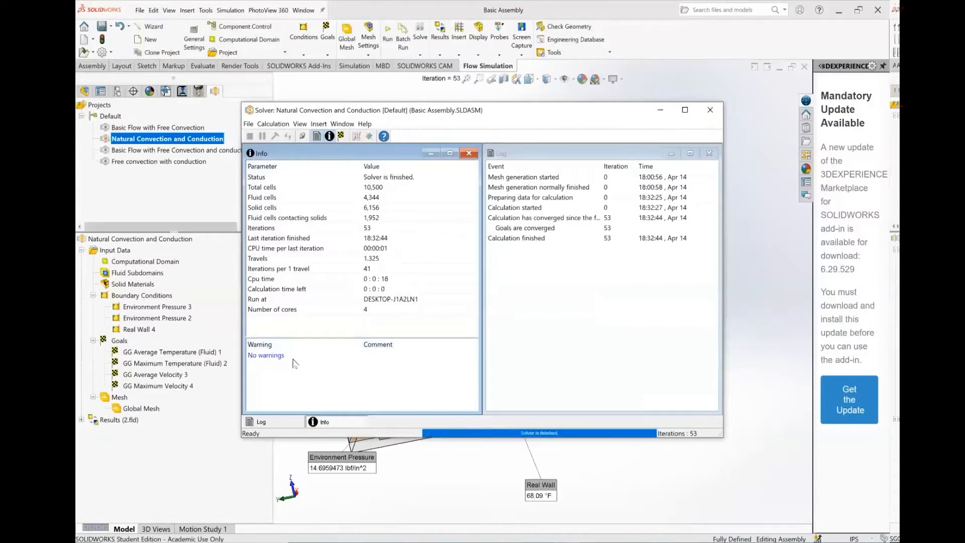
pyautogui.click(710, 110)
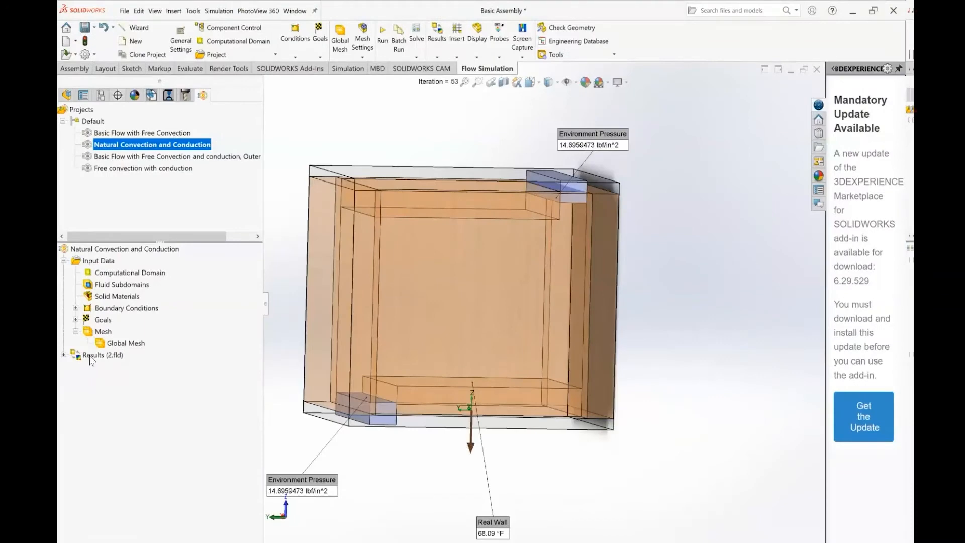
# Open the definition of Cut Plot 1 in the results and examine its Right Plane section
pyautogui.click(64, 356)
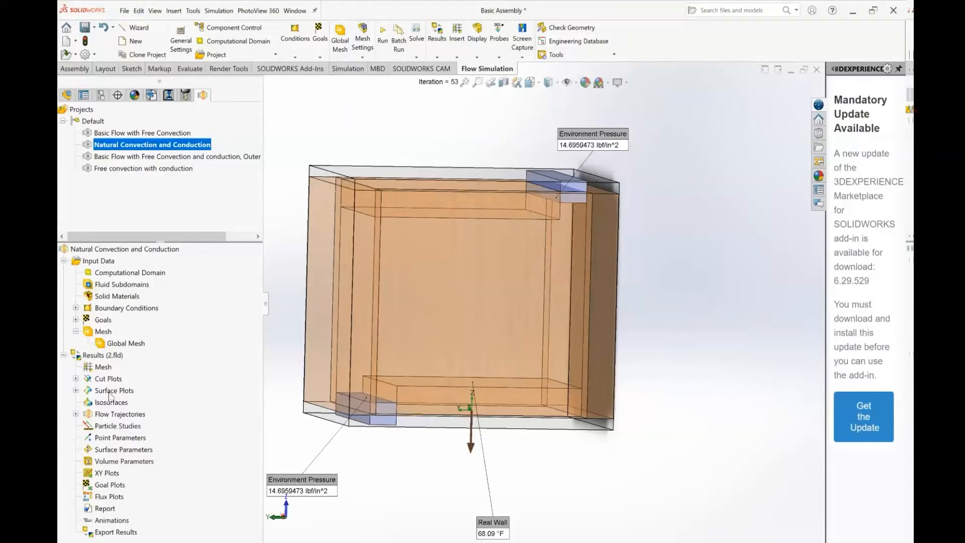
pyautogui.click(75, 379)
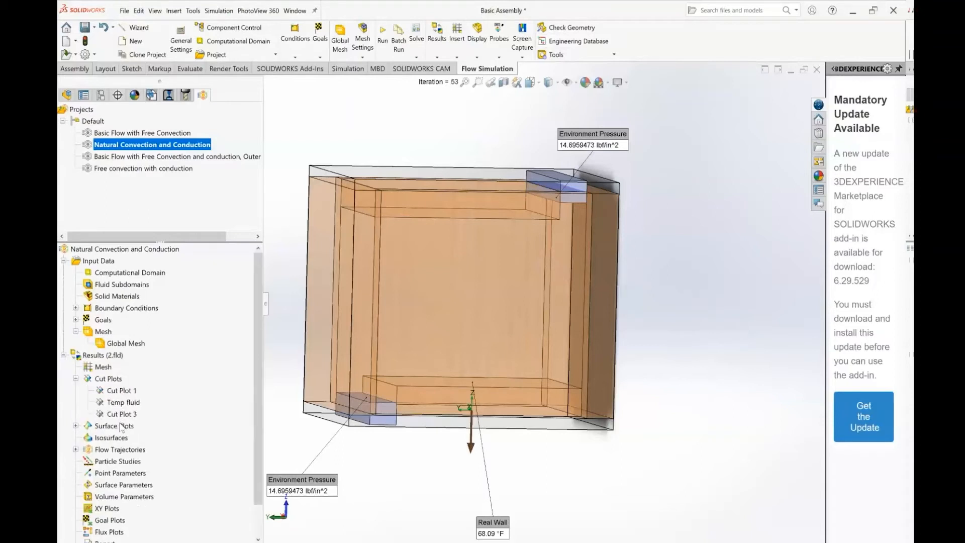
pyautogui.click(120, 392)
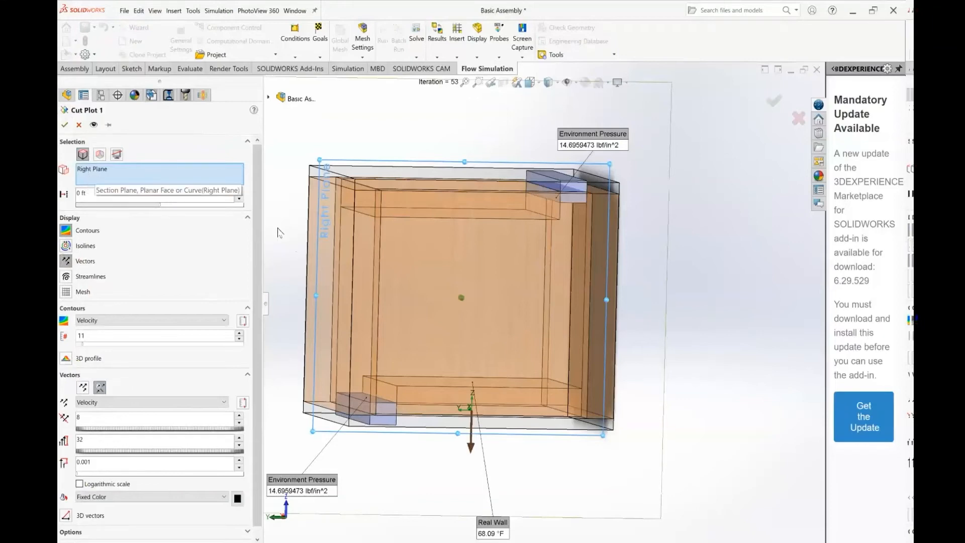
pyautogui.moveTo(291, 236); pyautogui.dragTo(271, 240, button='middle')
pyautogui.moveTo(327, 237); pyautogui.dragTo(304, 279, button='middle')
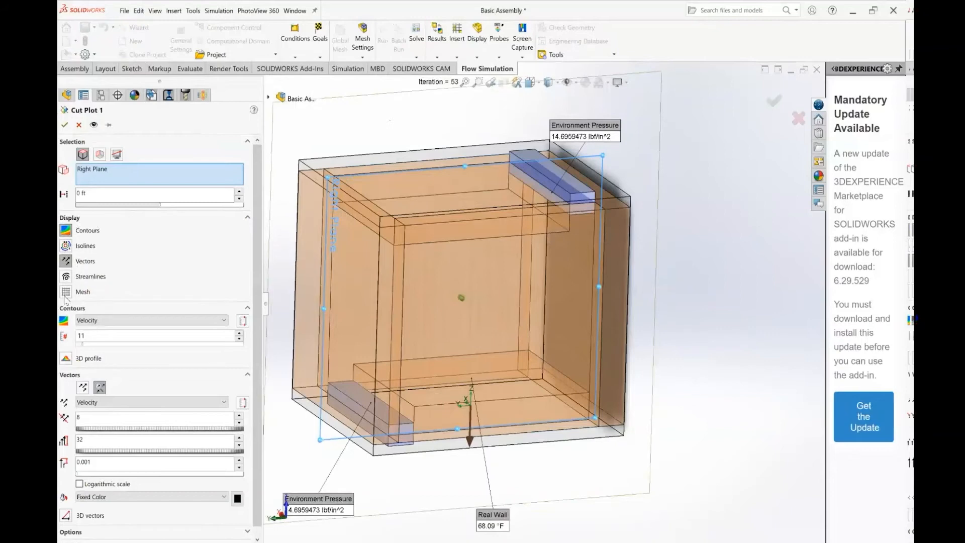
# Examine the contour parameters available for Cut Plot 1 and keep Velocity
pyautogui.click(94, 321)
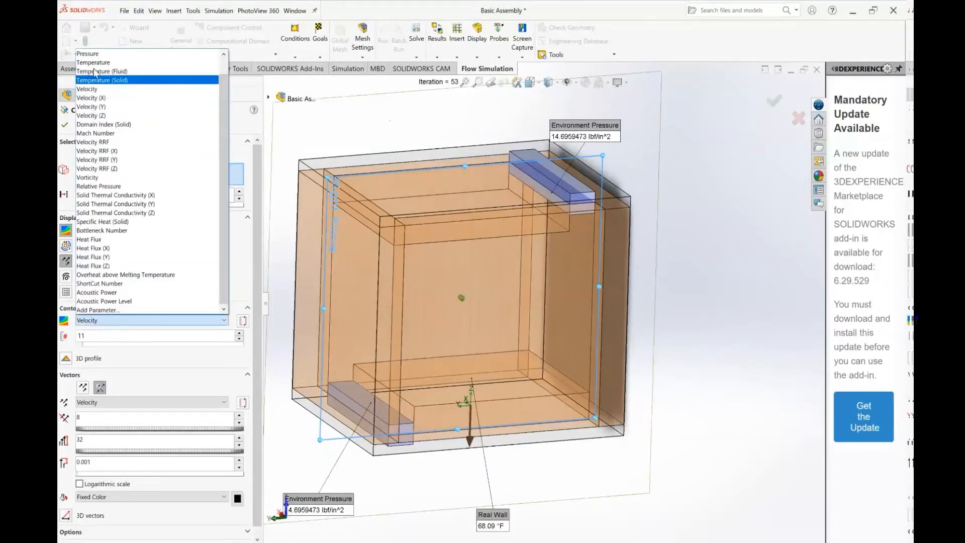
pyautogui.click(90, 322)
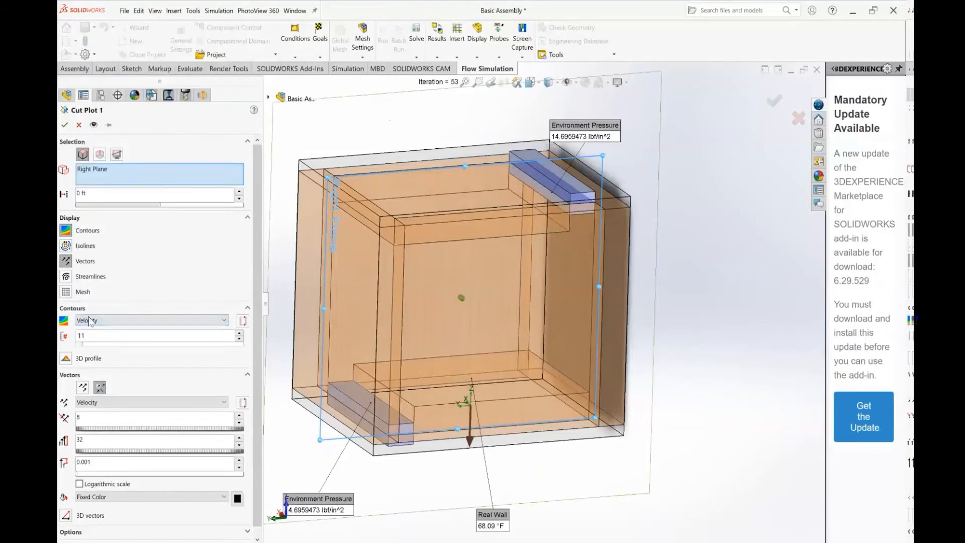
pyautogui.click(89, 322)
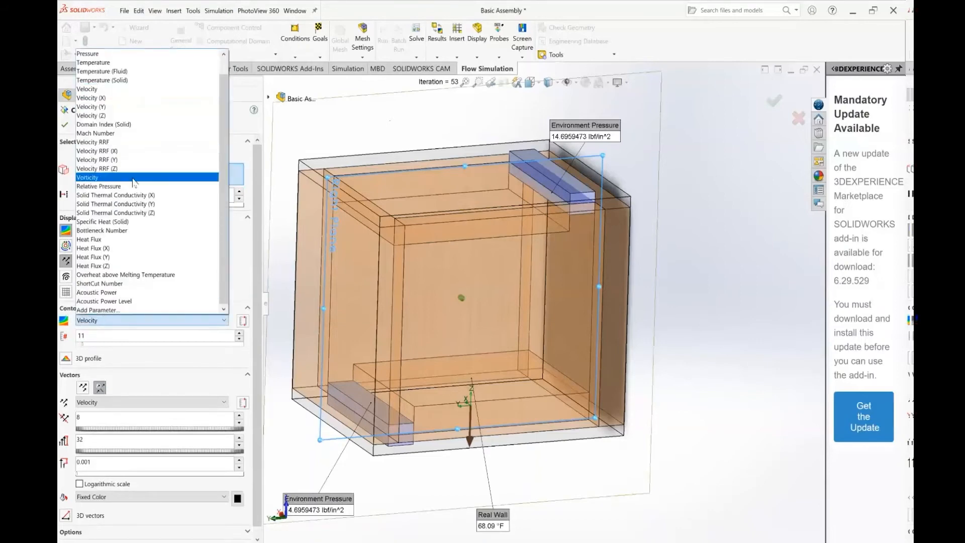
pyautogui.scroll(1, 134, 189)
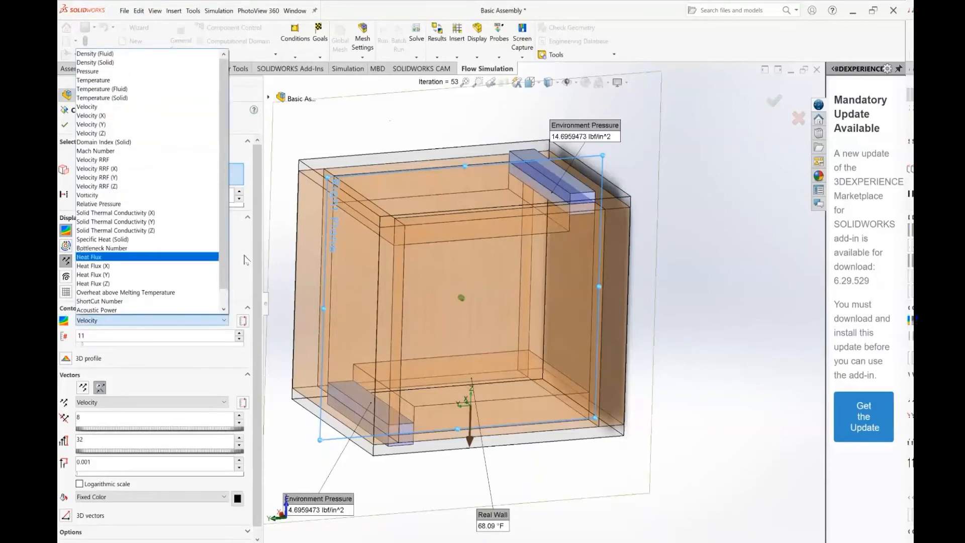
pyautogui.click(243, 262)
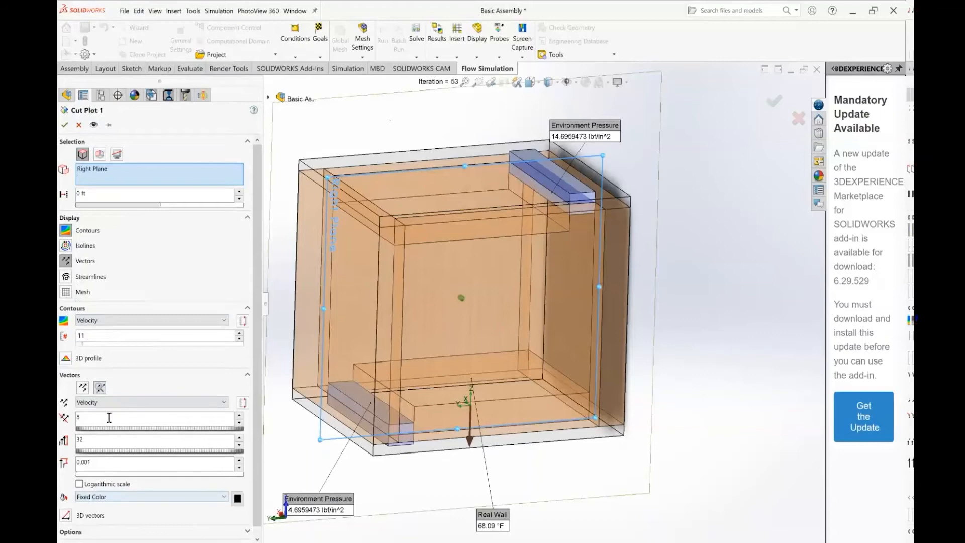
# Accept Cut Plot 1 and proceed with dynamic vectors to display the velocity contours and vectors
pyautogui.click(65, 126)
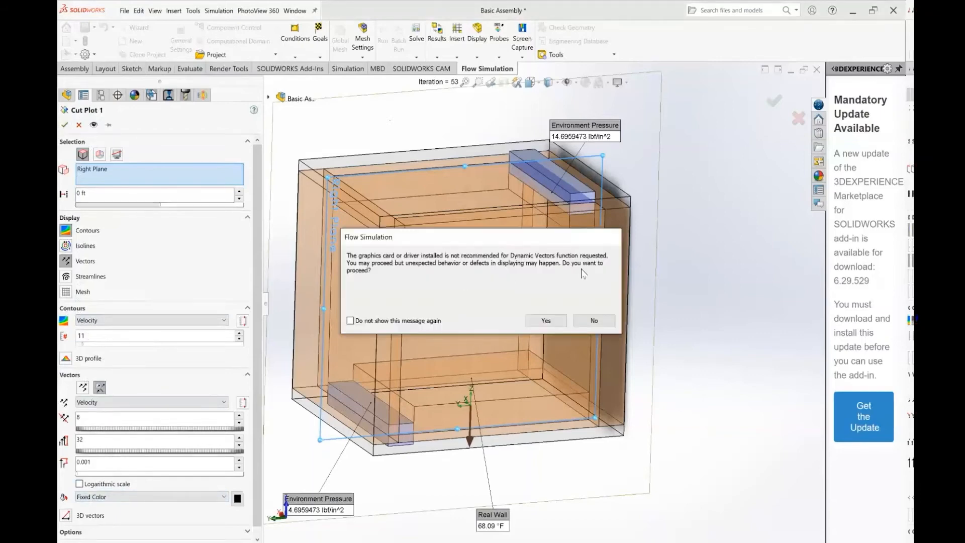
pyautogui.click(538, 321)
pyautogui.click(536, 320)
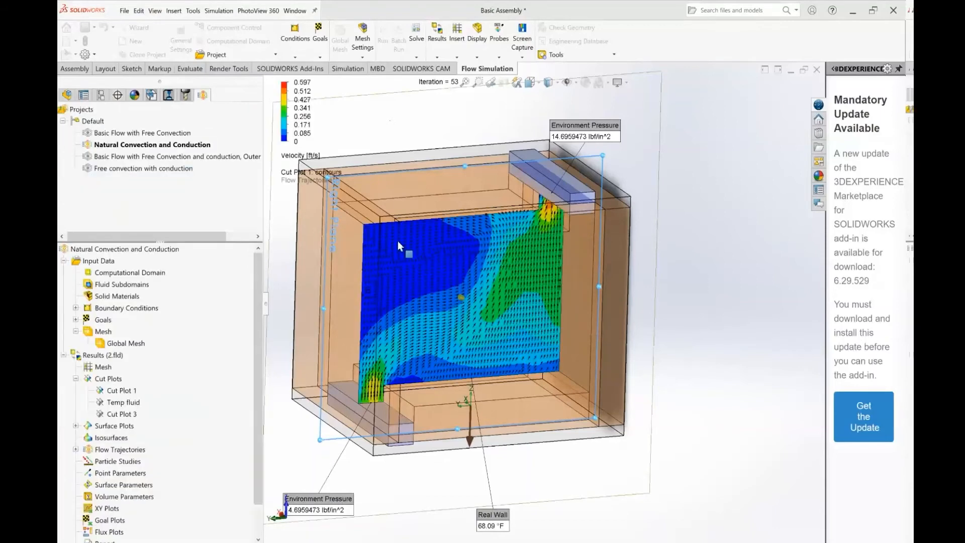
pyautogui.moveTo(398, 245)
pyautogui.mouseDown(button='middle')
pyautogui.moveTo(306, 287)
pyautogui.moveTo(417, 247)
pyautogui.mouseUp(button='middle')
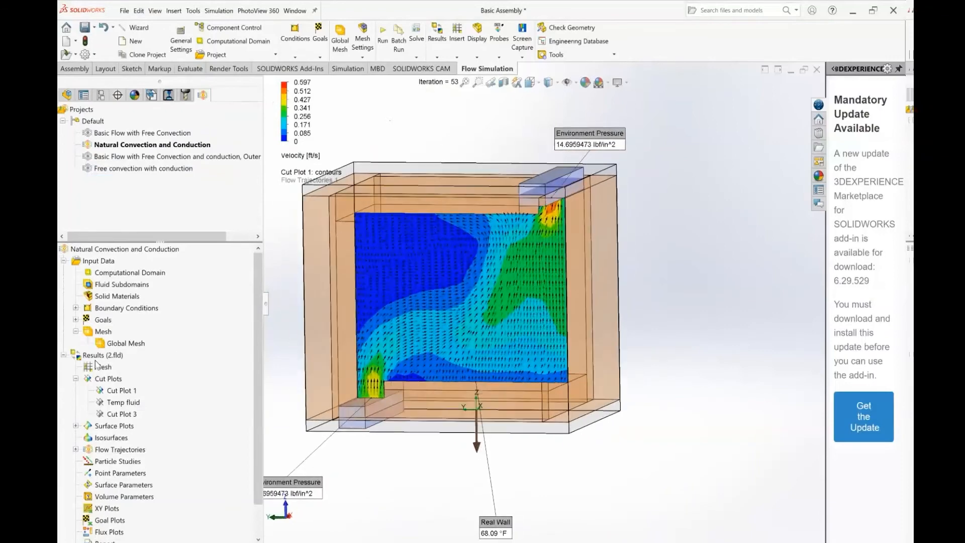
# Display the Temp fluid cut plot on the Right Plane, keeping Temperature (Fluid) as its contour parameter
pyautogui.rightClick(126, 408)
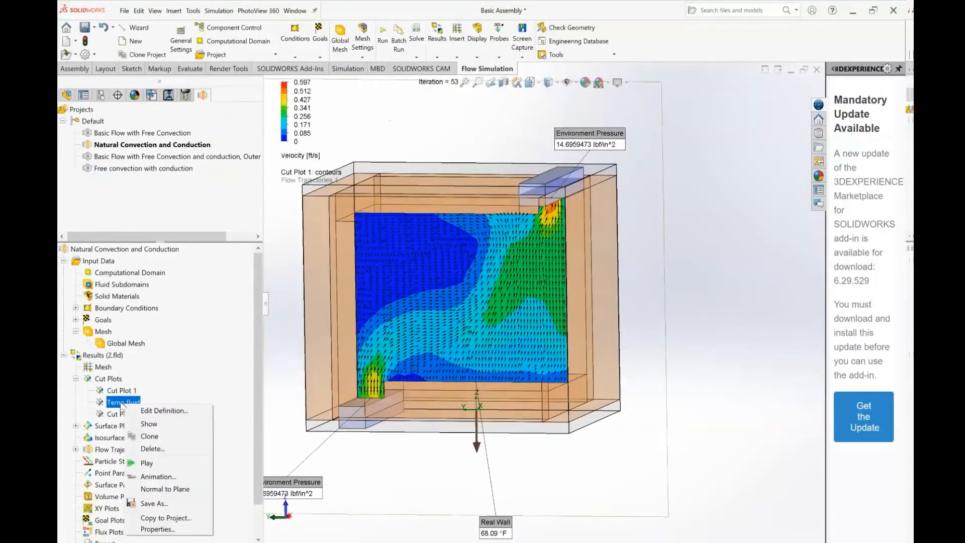
pyautogui.click(164, 411)
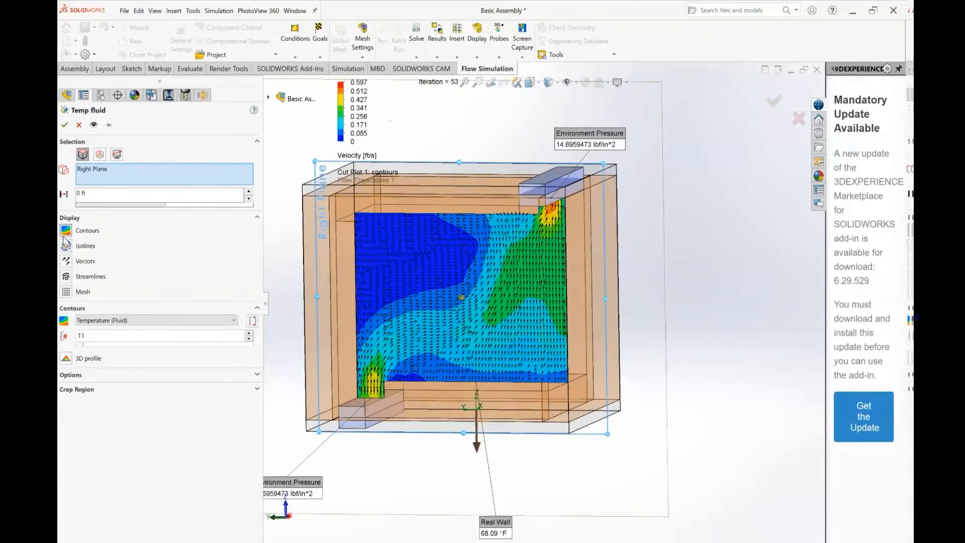
pyautogui.click(100, 328)
pyautogui.click(109, 324)
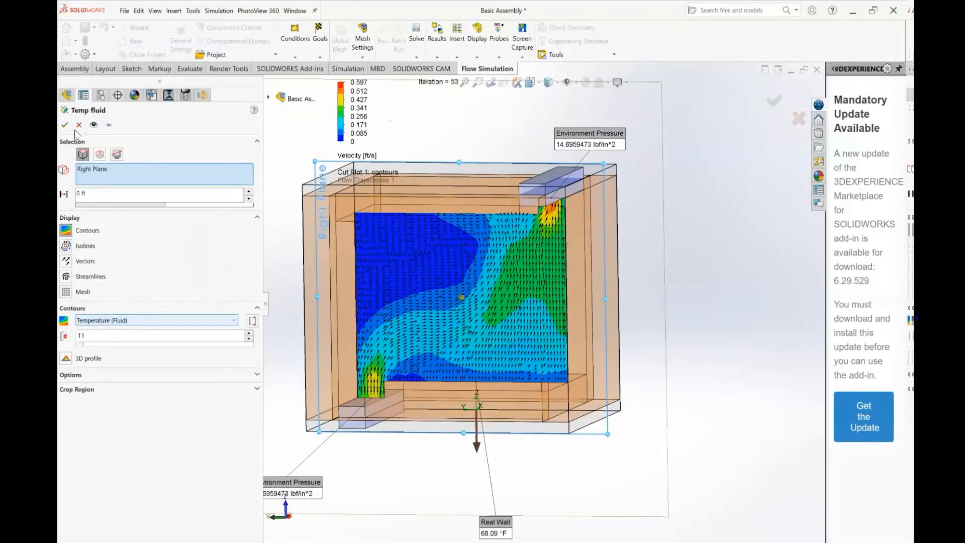
pyautogui.click(63, 125)
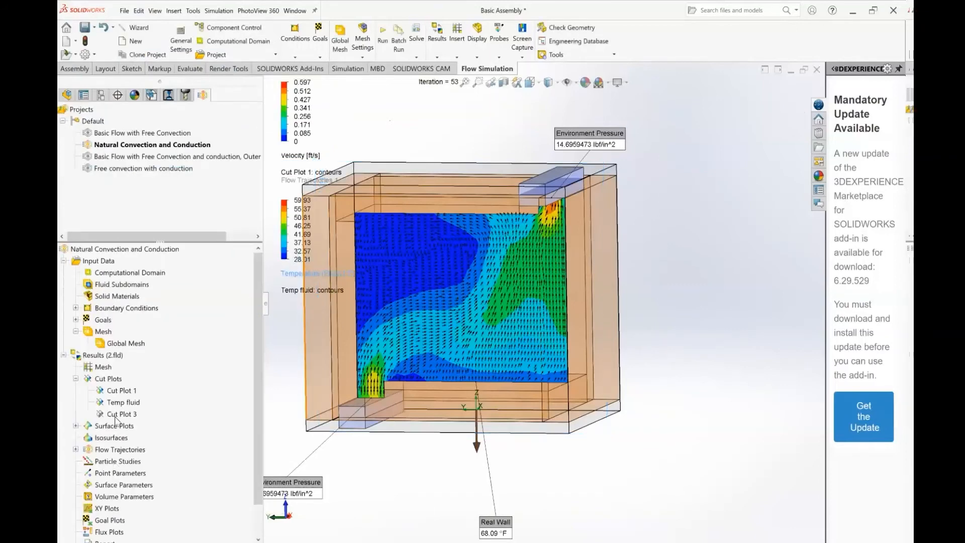
# Hide Cut Plot 1 to view the fluid temperature contours alone, and hide the Temp fluid plot as well
pyautogui.rightClick(120, 394)
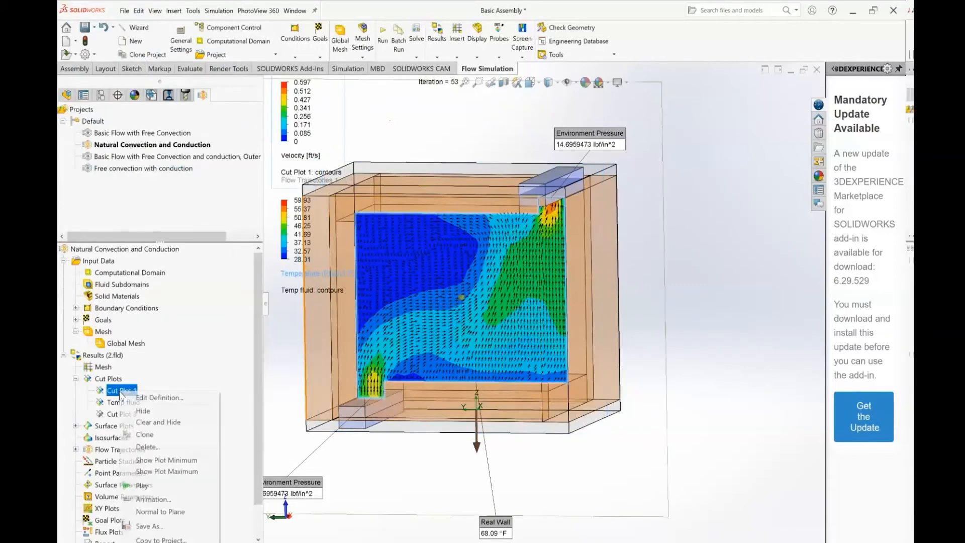
pyautogui.click(139, 413)
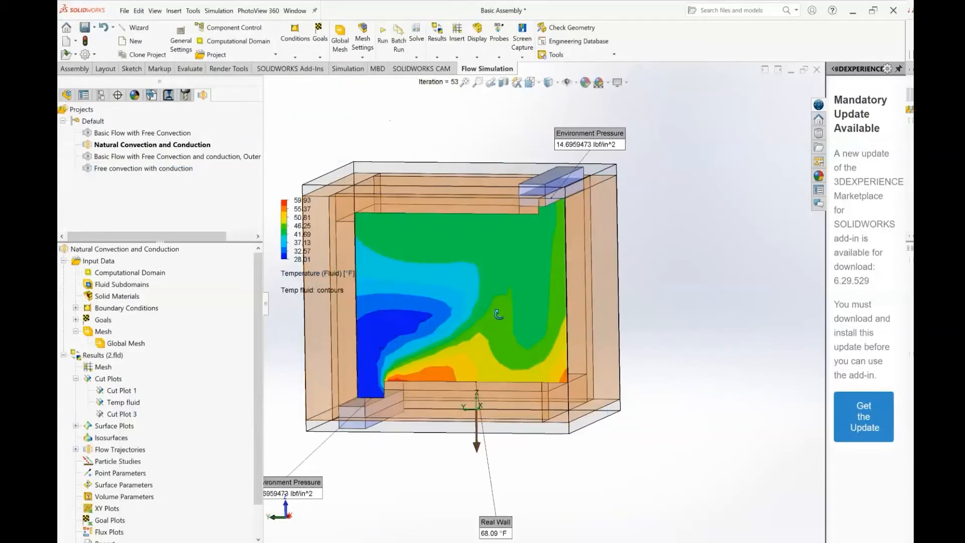
pyautogui.moveTo(497, 316)
pyautogui.mouseDown(button='middle')
pyautogui.moveTo(542, 313)
pyautogui.moveTo(507, 316)
pyautogui.mouseUp(button='middle')
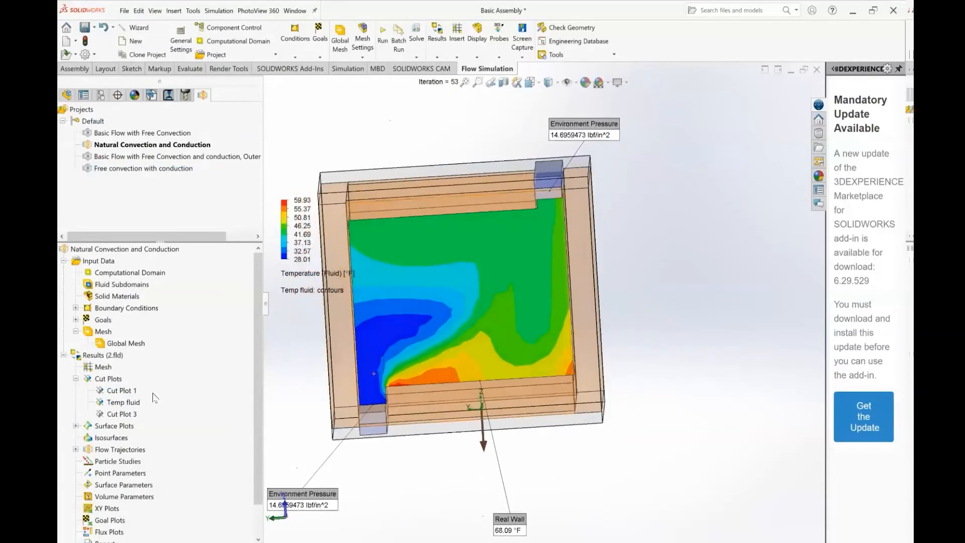
pyautogui.rightClick(120, 402)
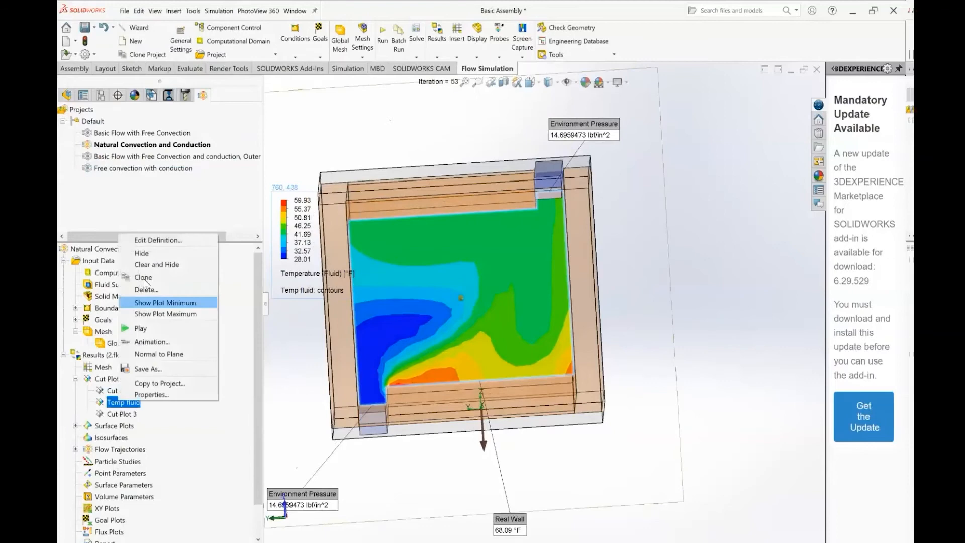
pyautogui.click(142, 253)
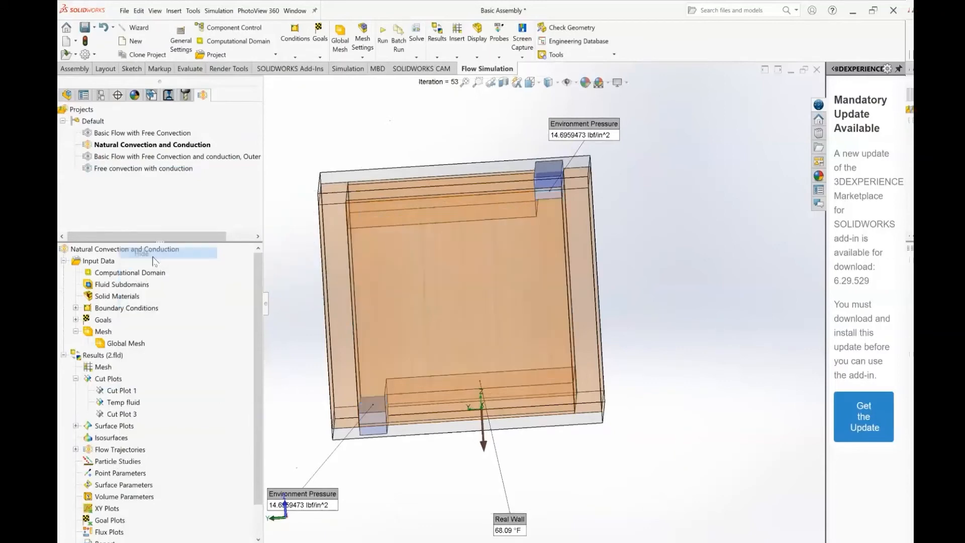
# Display Surface Plot 1 on the selected wall faces with Temperature (Fluid) contours and examine the box's inner walls
pyautogui.click(76, 379)
pyautogui.click(76, 390)
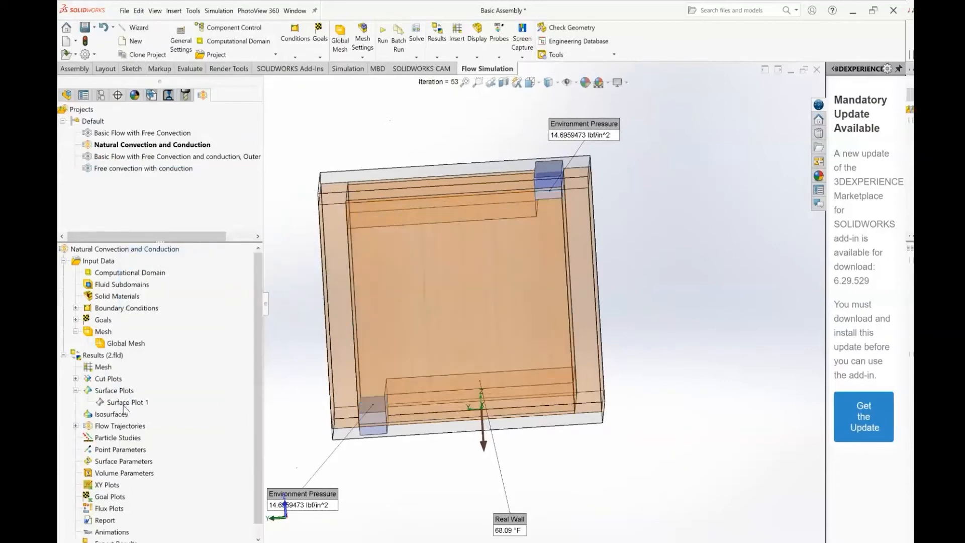
pyautogui.rightClick(125, 405)
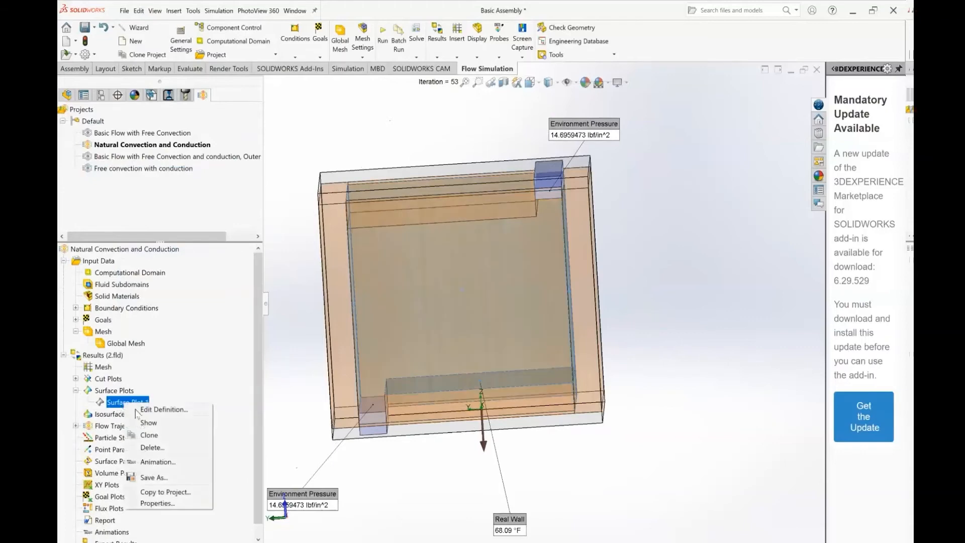
pyautogui.click(143, 411)
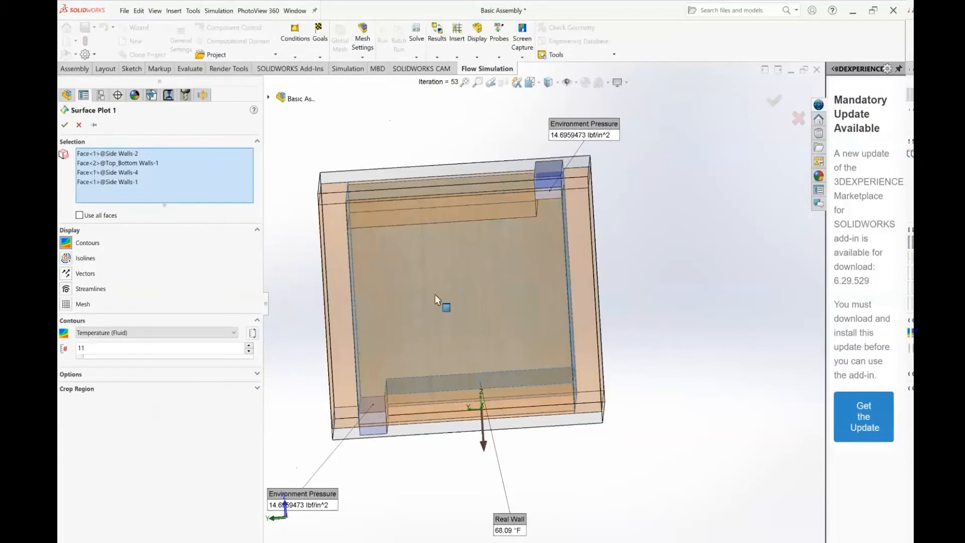
pyautogui.moveTo(436, 294); pyautogui.dragTo(416, 301, button='middle')
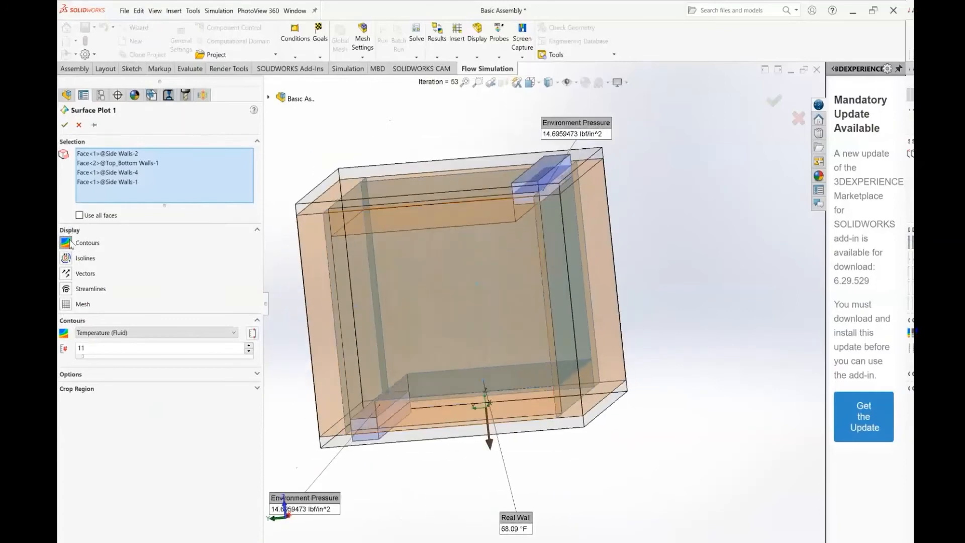
pyautogui.click(119, 334)
pyautogui.click(130, 335)
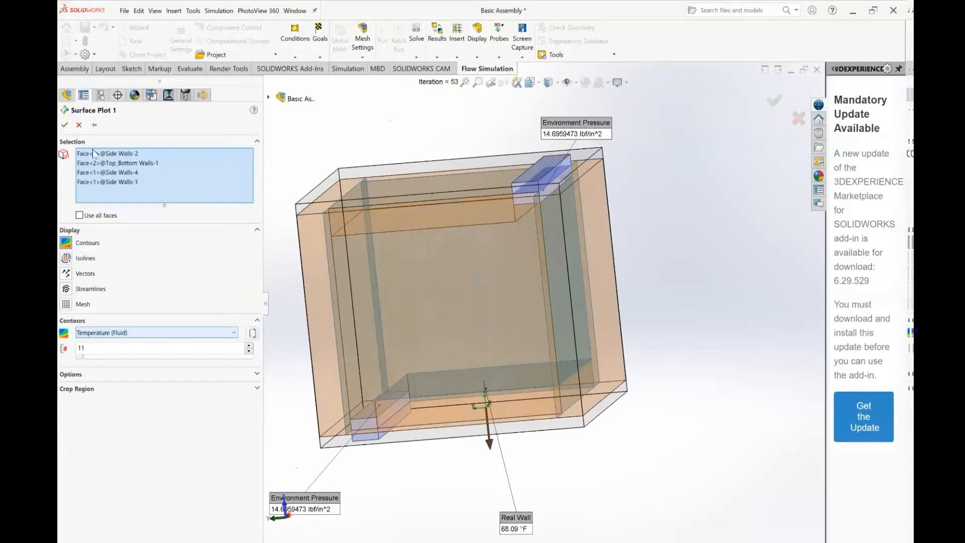
pyautogui.click(65, 124)
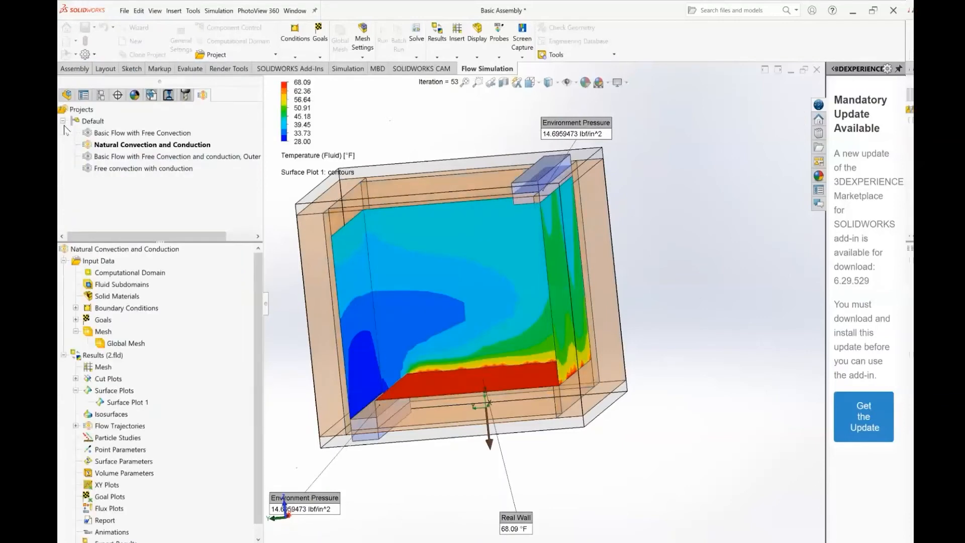
pyautogui.moveTo(391, 331); pyautogui.dragTo(408, 314, button='middle')
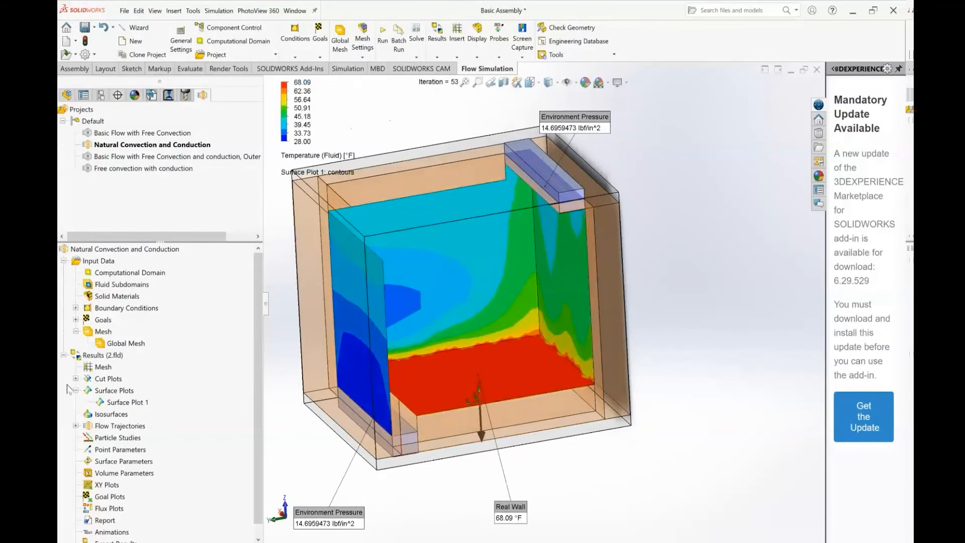
# Reveal the minimum and maximum limits for the temperature contours in Surface Plot 1's definition and accept the plot
pyautogui.rightClick(121, 404)
pyautogui.click(134, 410)
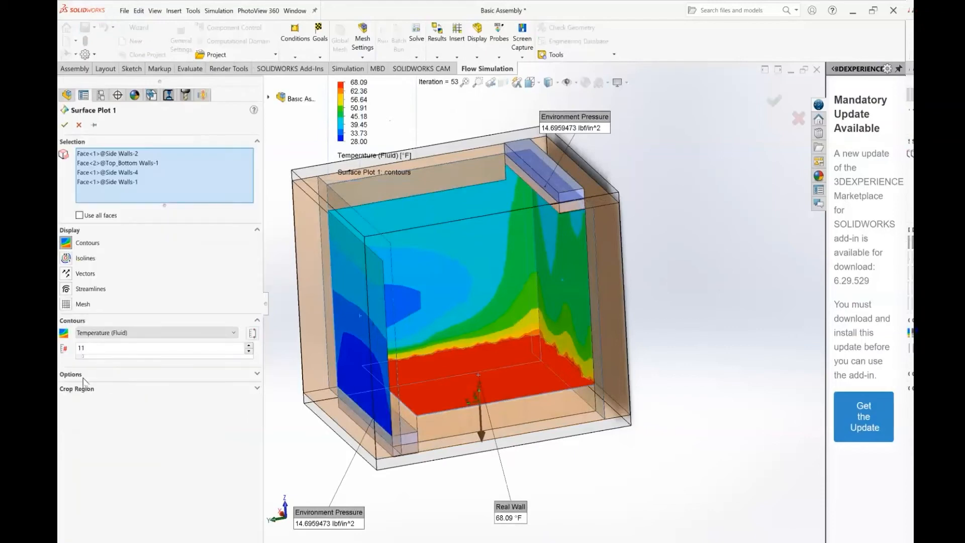
pyautogui.click(253, 334)
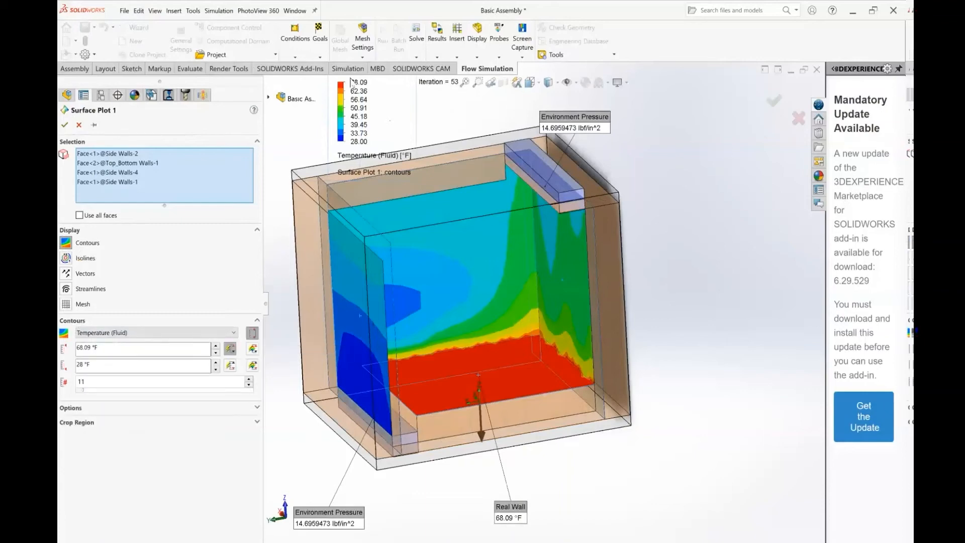
pyautogui.click(65, 126)
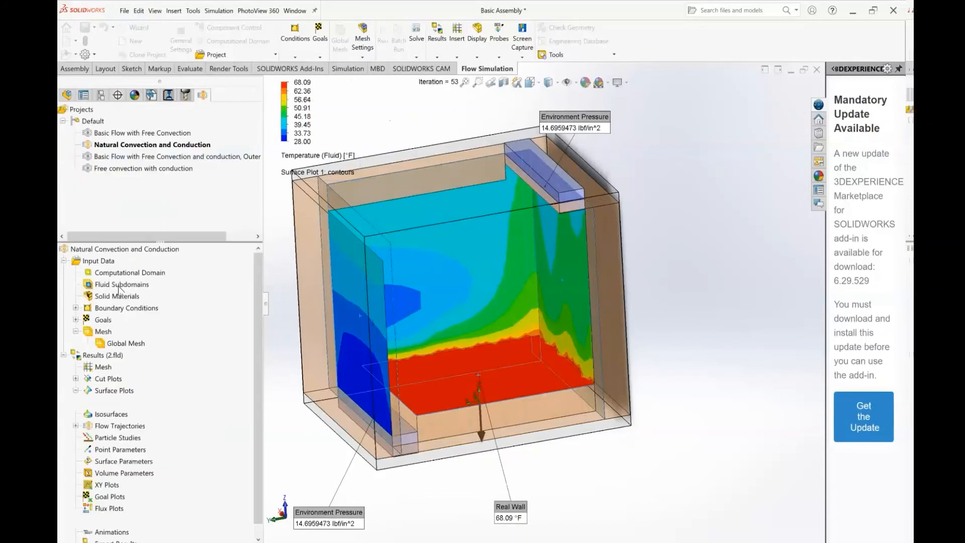
# Display Flow Trajectories 1 starting from the Front Plane, keeping static pipes coloured by Velocity
pyautogui.click(76, 390)
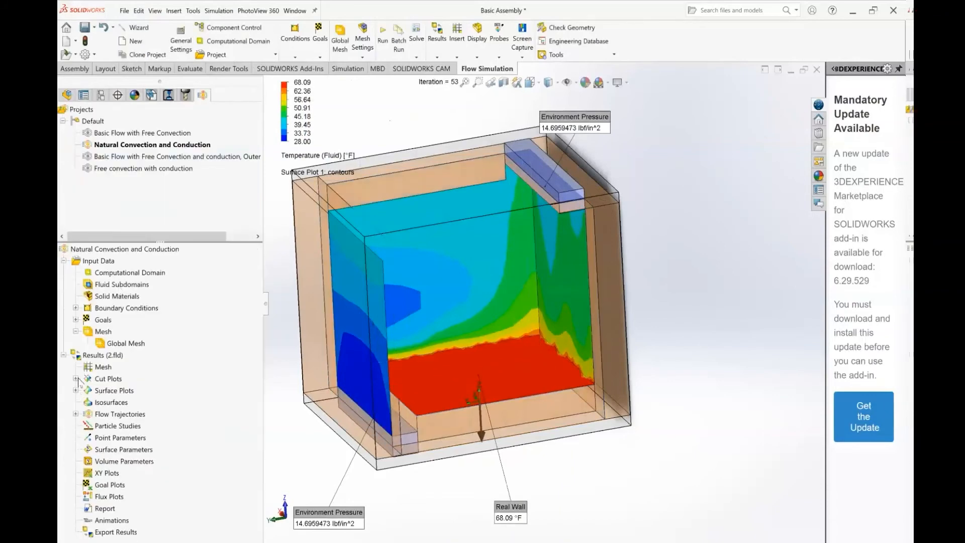
pyautogui.click(76, 414)
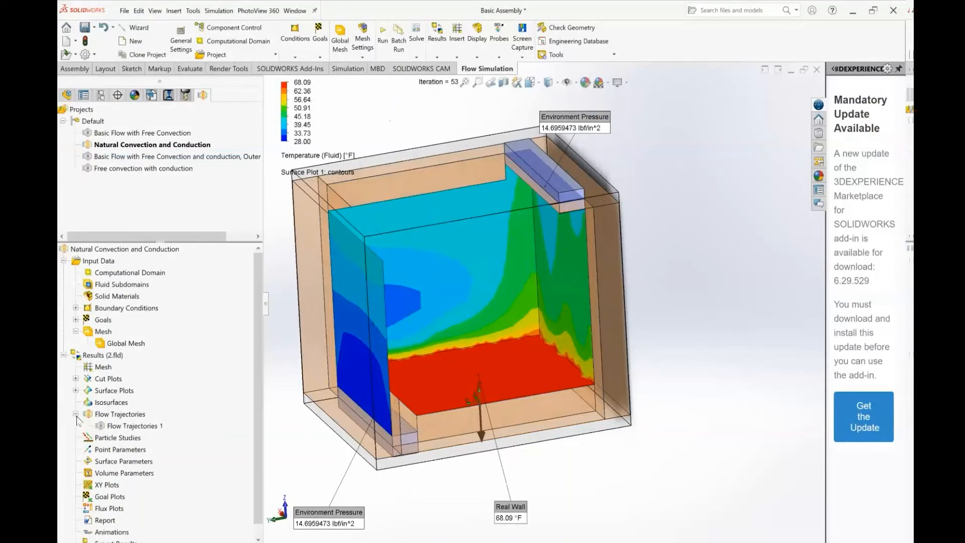
pyautogui.rightClick(122, 427)
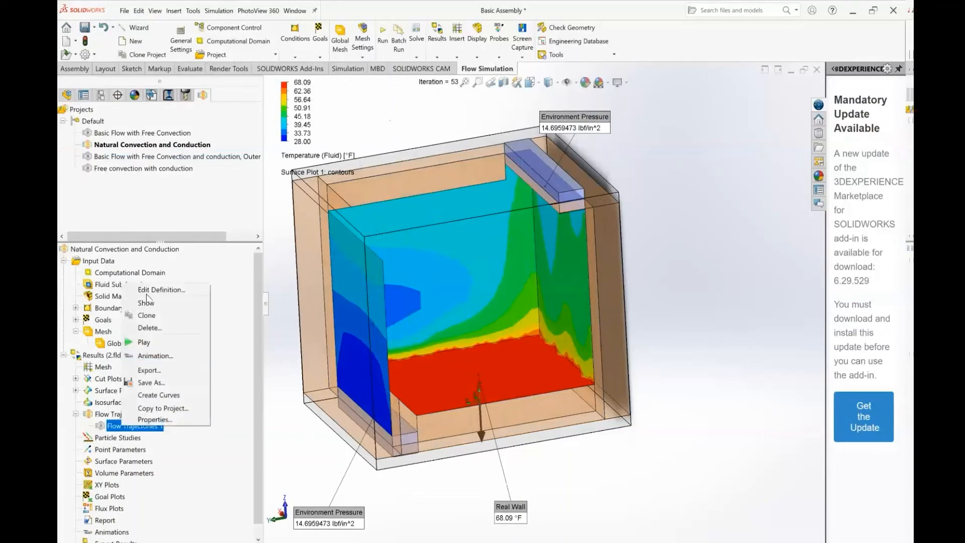
pyautogui.click(161, 290)
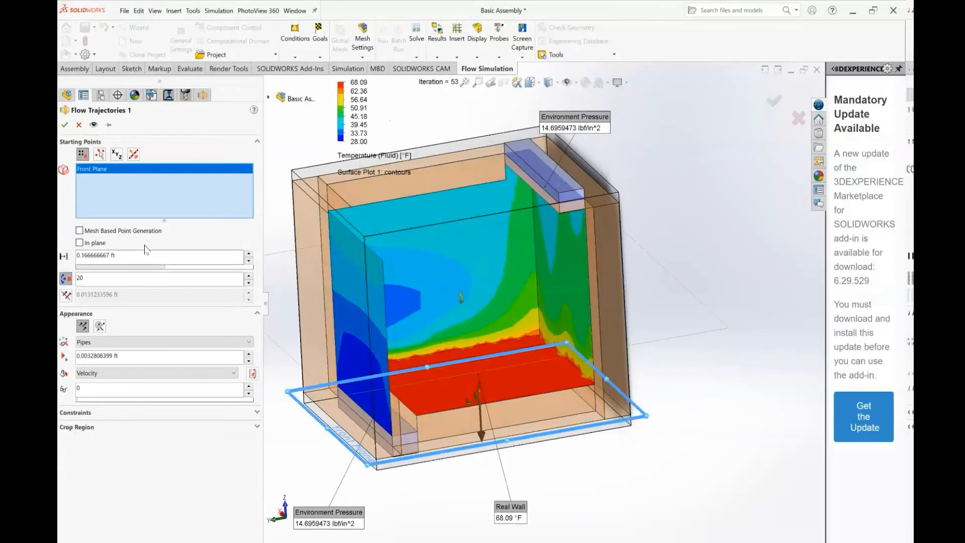
pyautogui.click(100, 344)
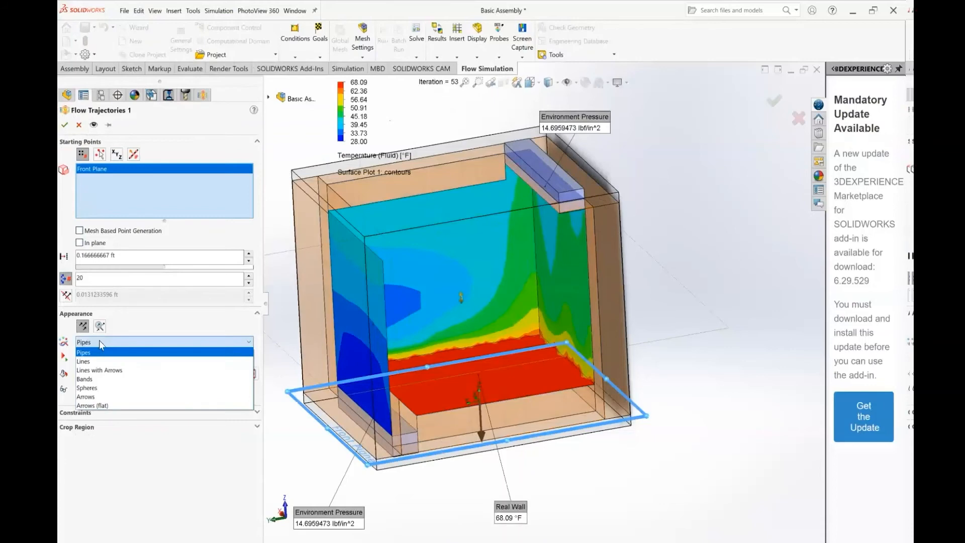
pyautogui.click(100, 344)
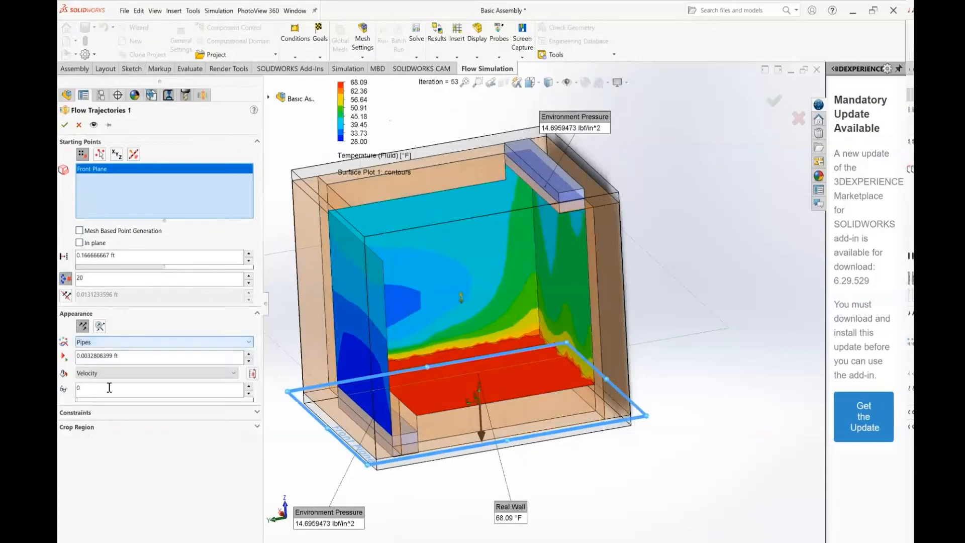
pyautogui.click(84, 373)
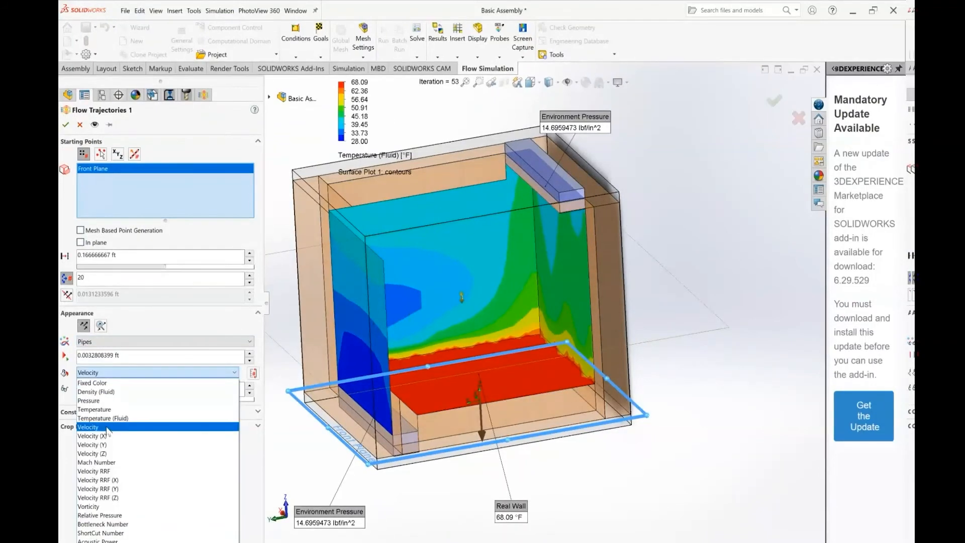
pyautogui.click(162, 323)
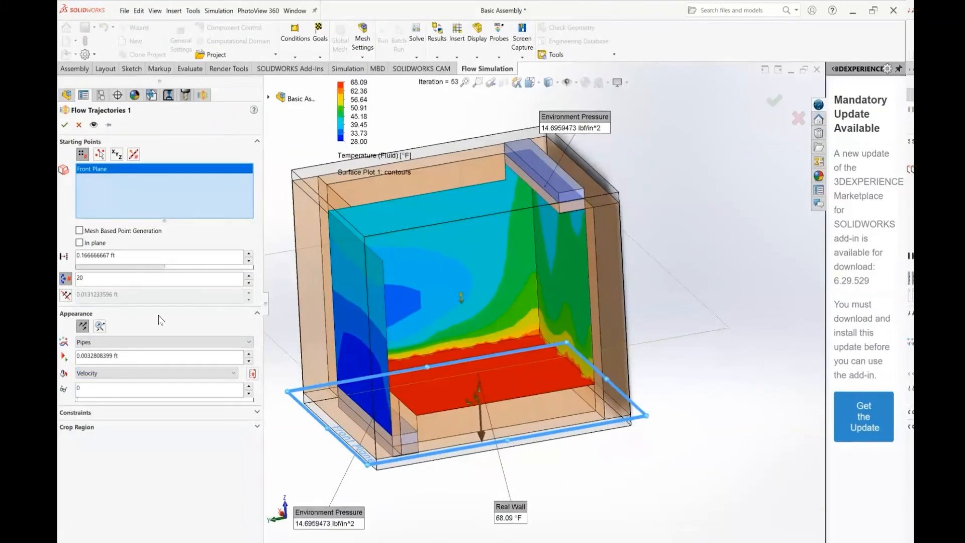
pyautogui.click(64, 125)
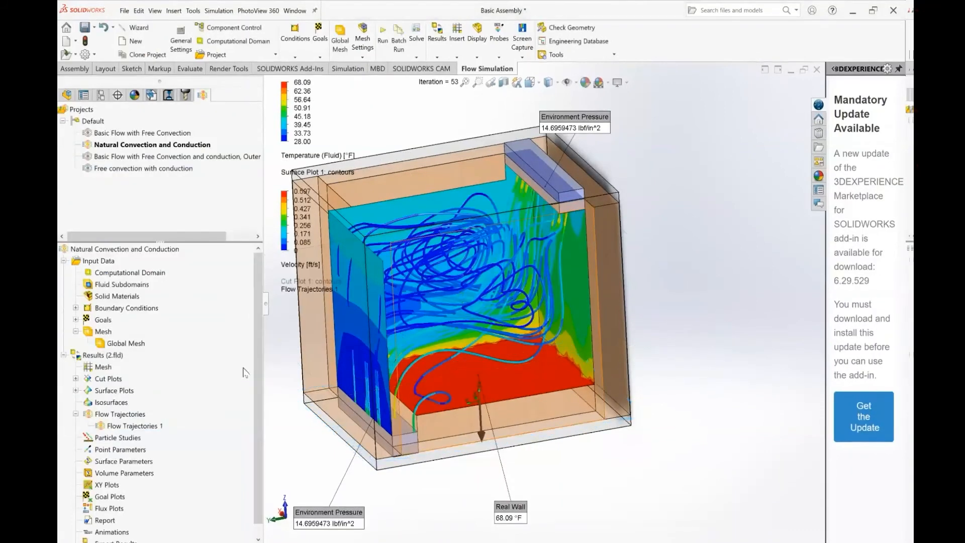
# Hide Surface Plot 1 and show Flow Trajectories 1 alone to examine the flow through the box
pyautogui.rightClick(135, 430)
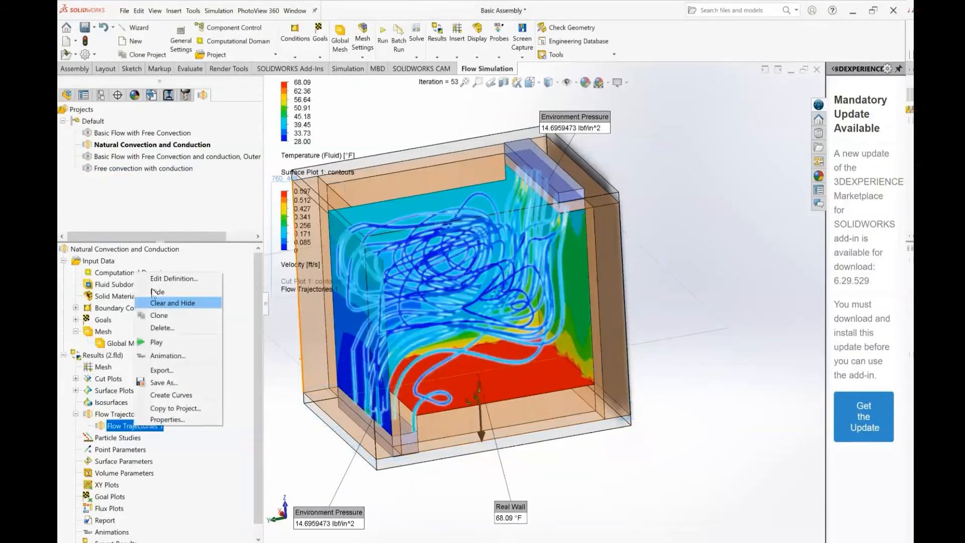
pyautogui.click(151, 292)
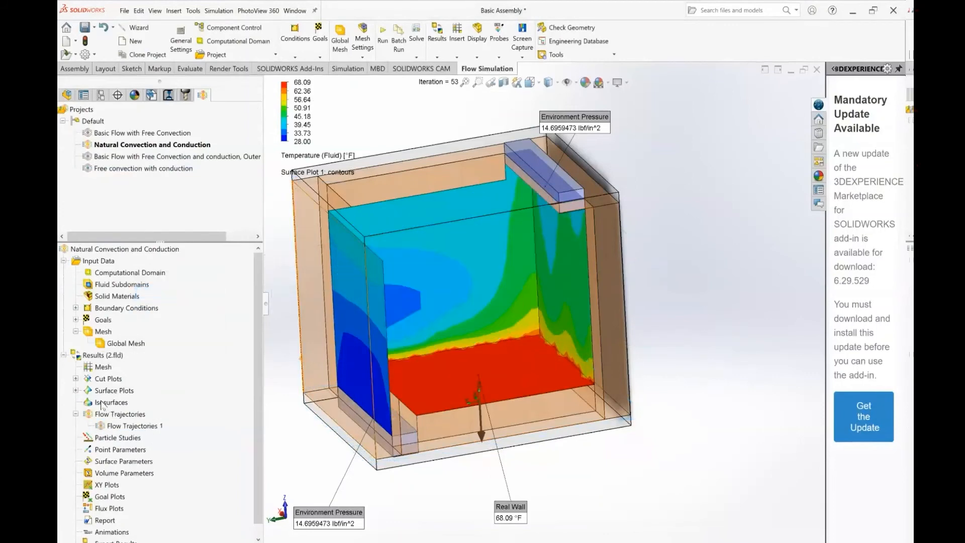
pyautogui.click(75, 390)
pyautogui.rightClick(112, 403)
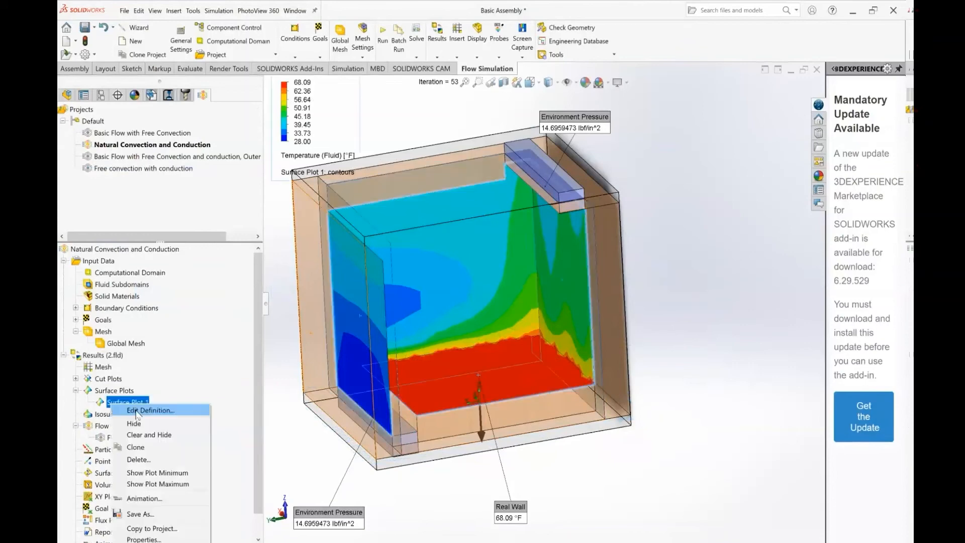
pyautogui.click(141, 424)
pyautogui.rightClick(145, 433)
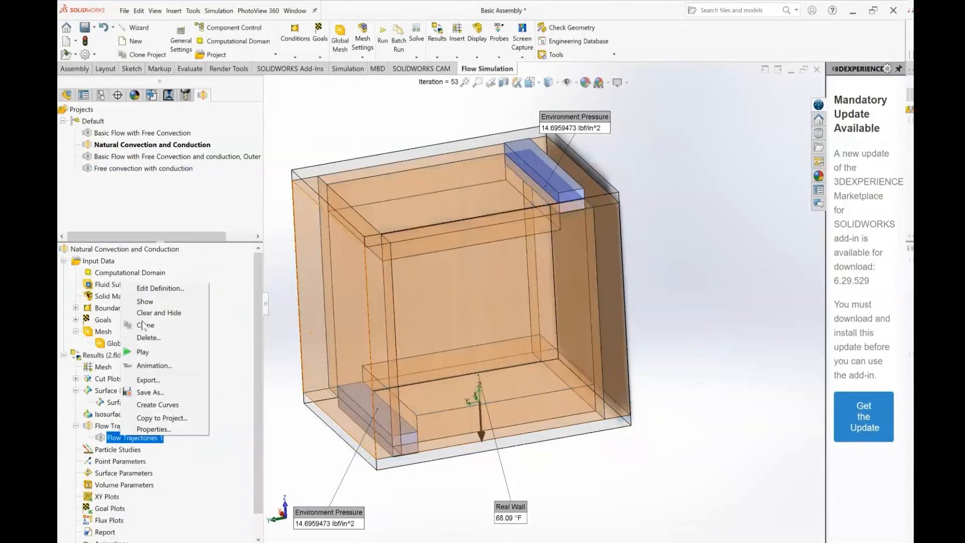
pyautogui.click(145, 302)
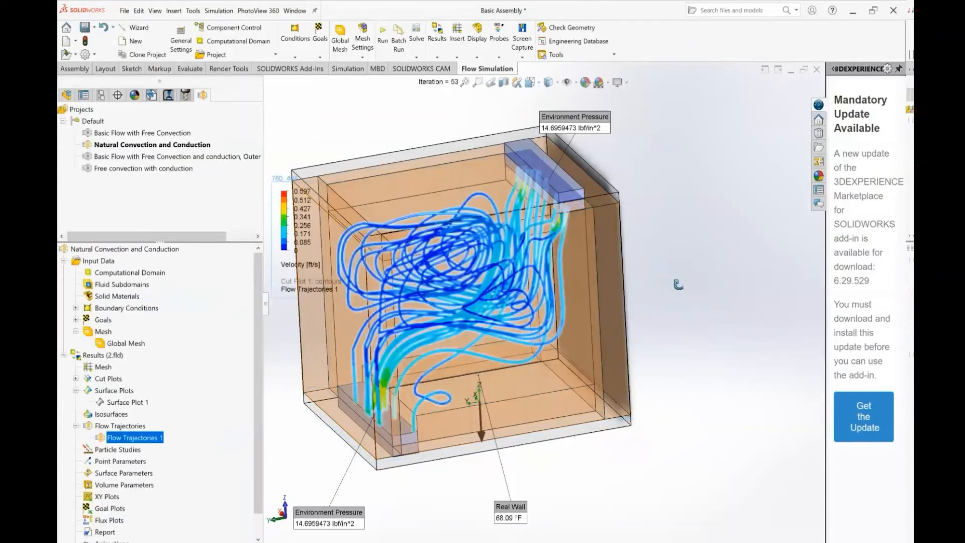
pyautogui.moveTo(622, 283); pyautogui.dragTo(655, 240, button='middle')
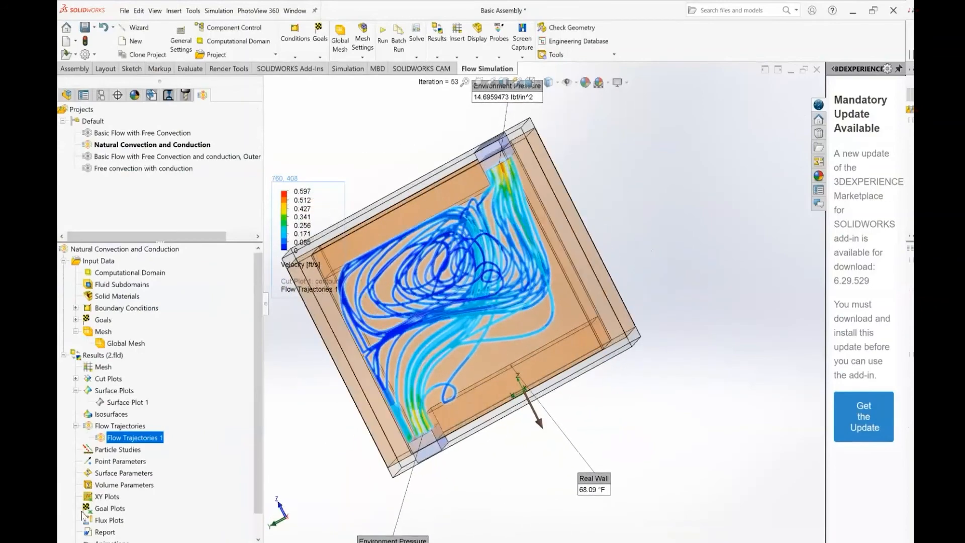
# Play the animation of Flow Trajectories 1 and keep it running
pyautogui.rightClick(123, 438)
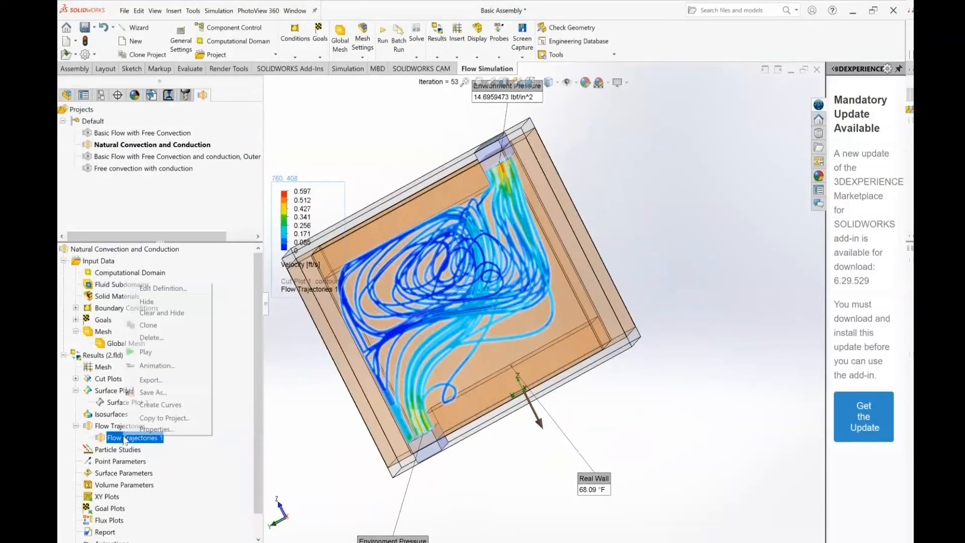
pyautogui.click(141, 353)
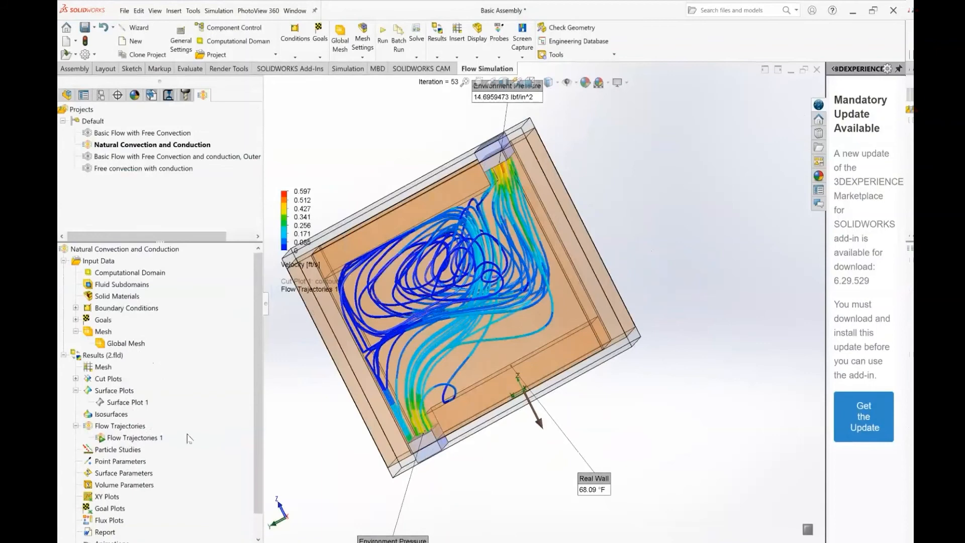
pyautogui.rightClick(125, 440)
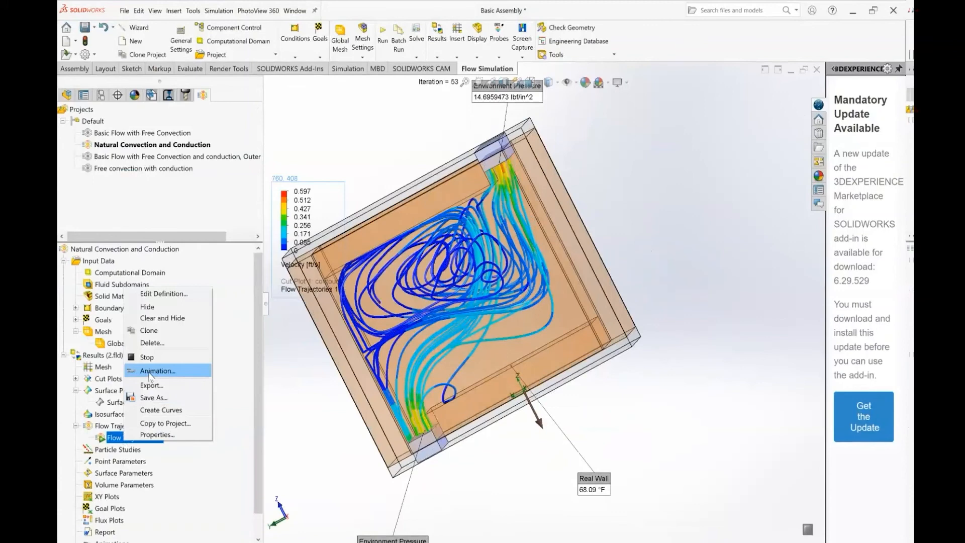
pyautogui.click(305, 402)
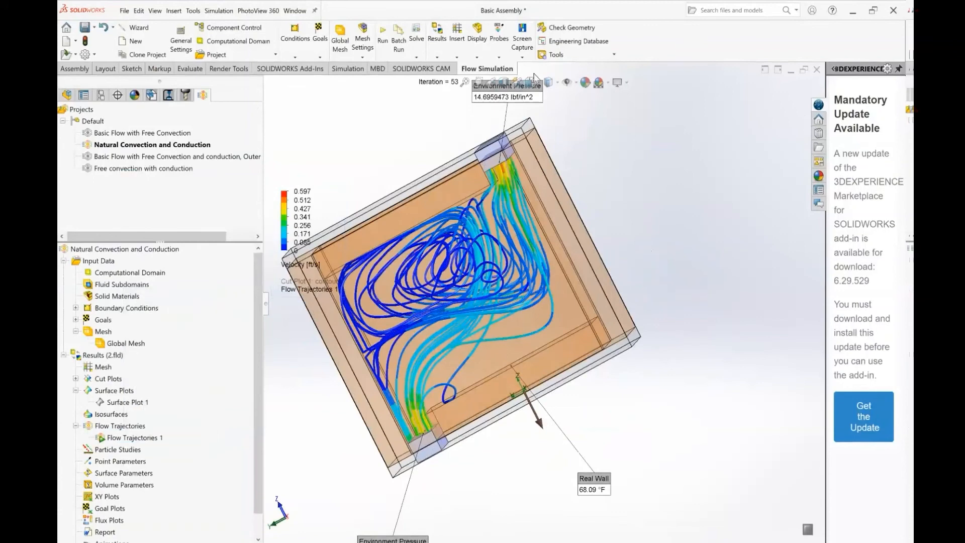